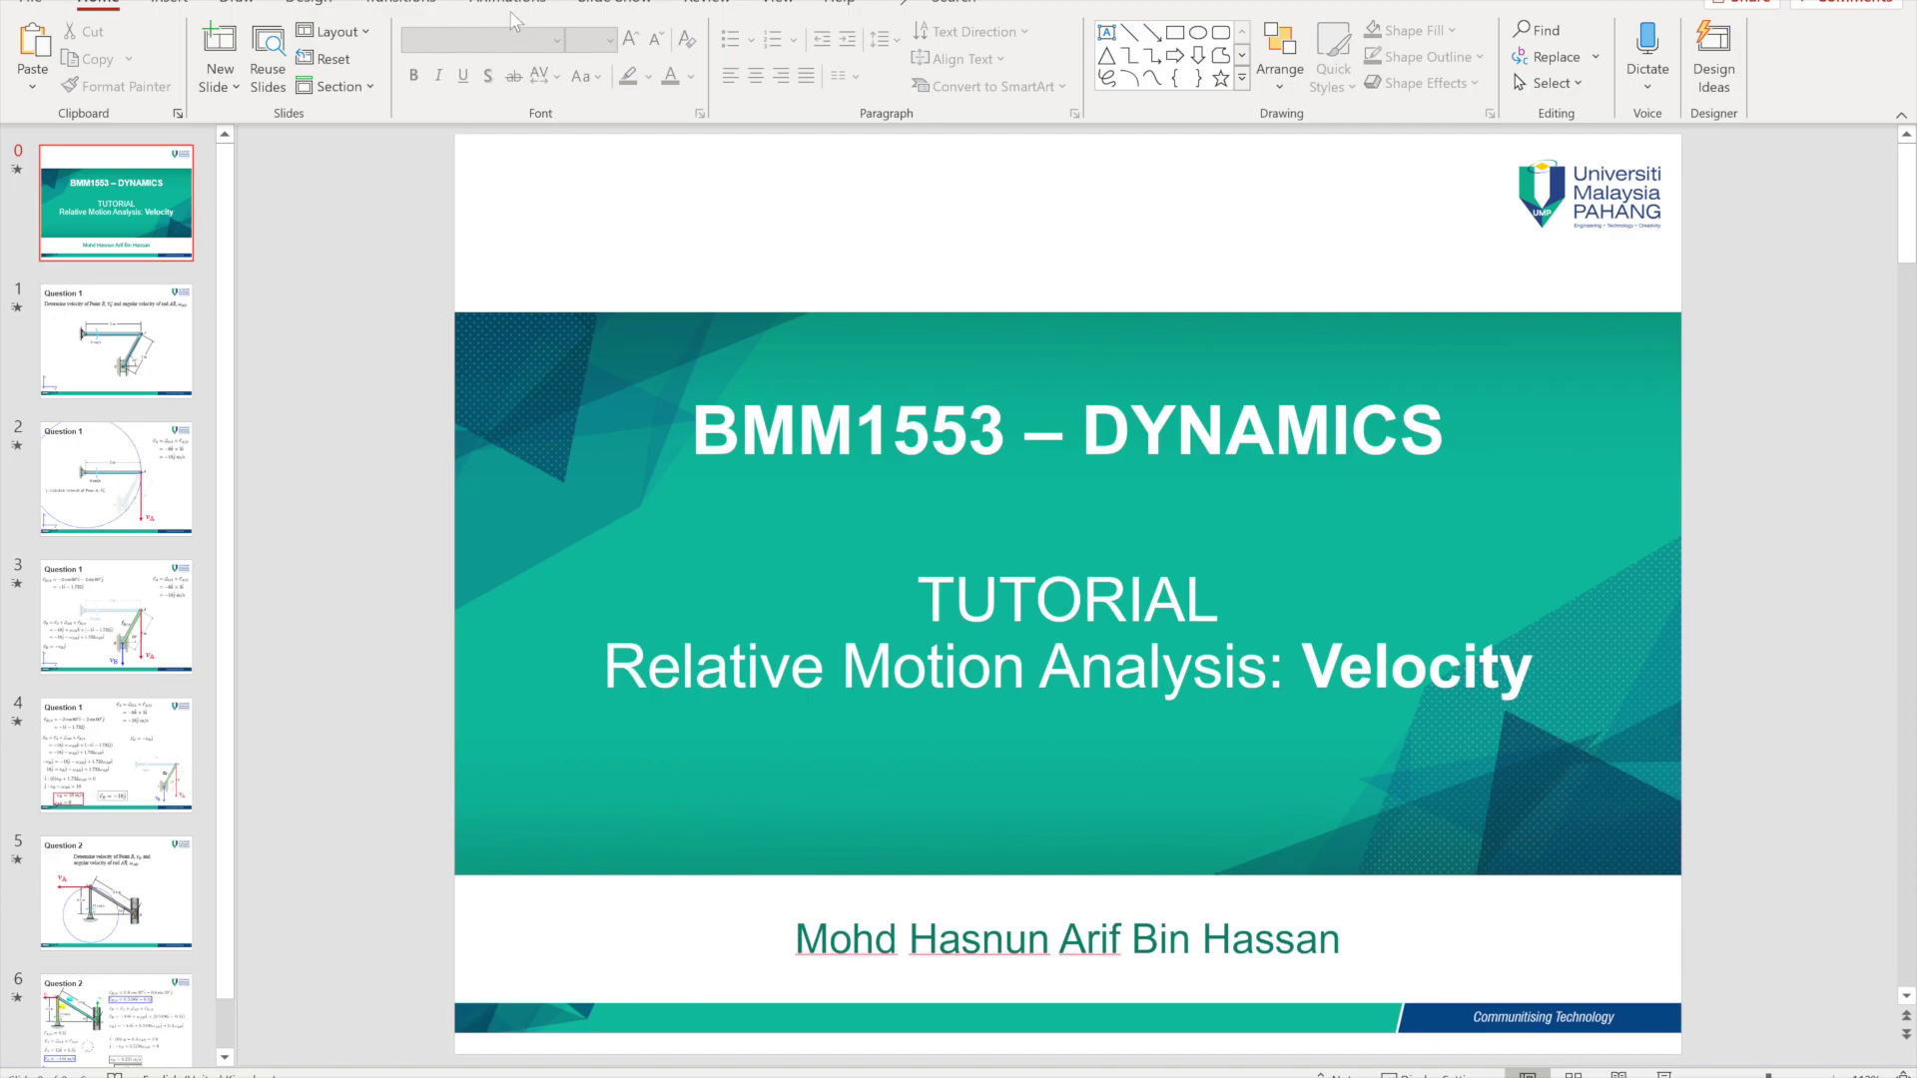
Step: Show the Record Slide Show choices from the Slide Show tab
left_click(624, 3)
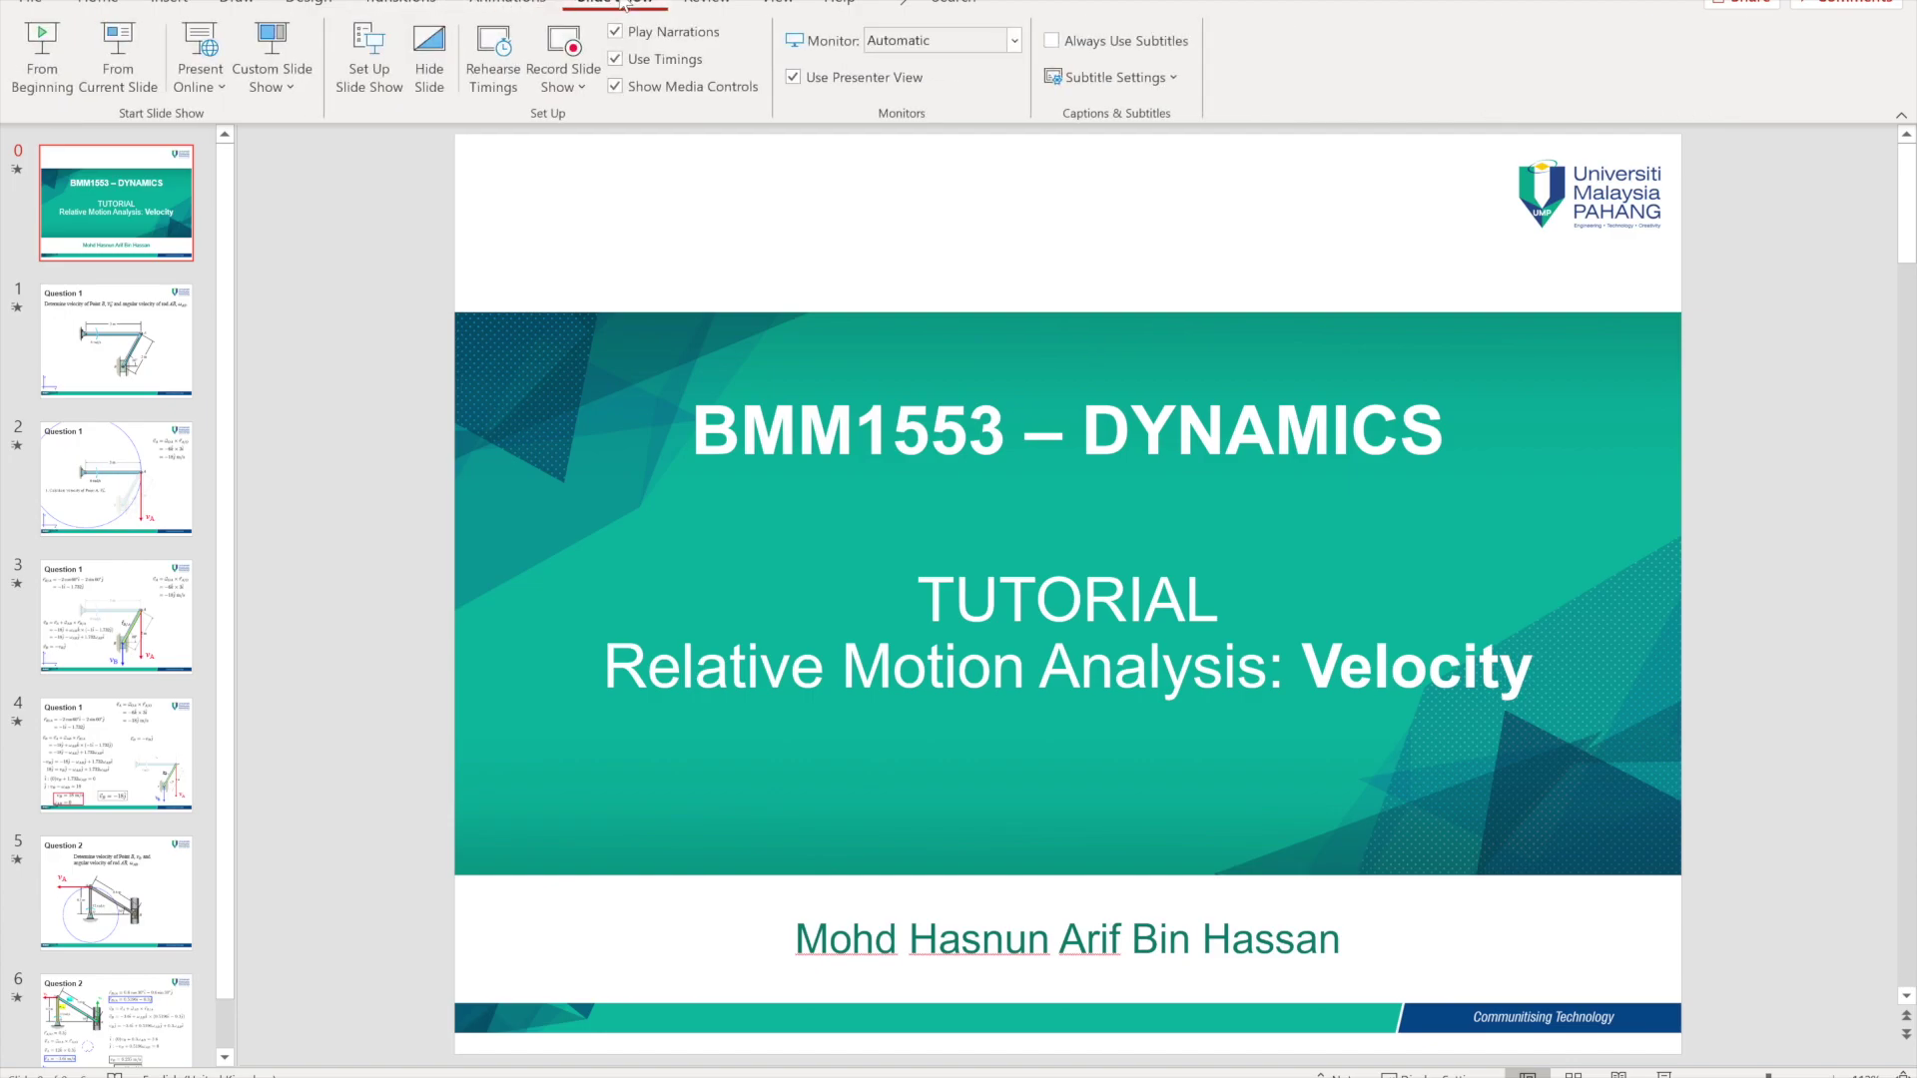
left_click(579, 88)
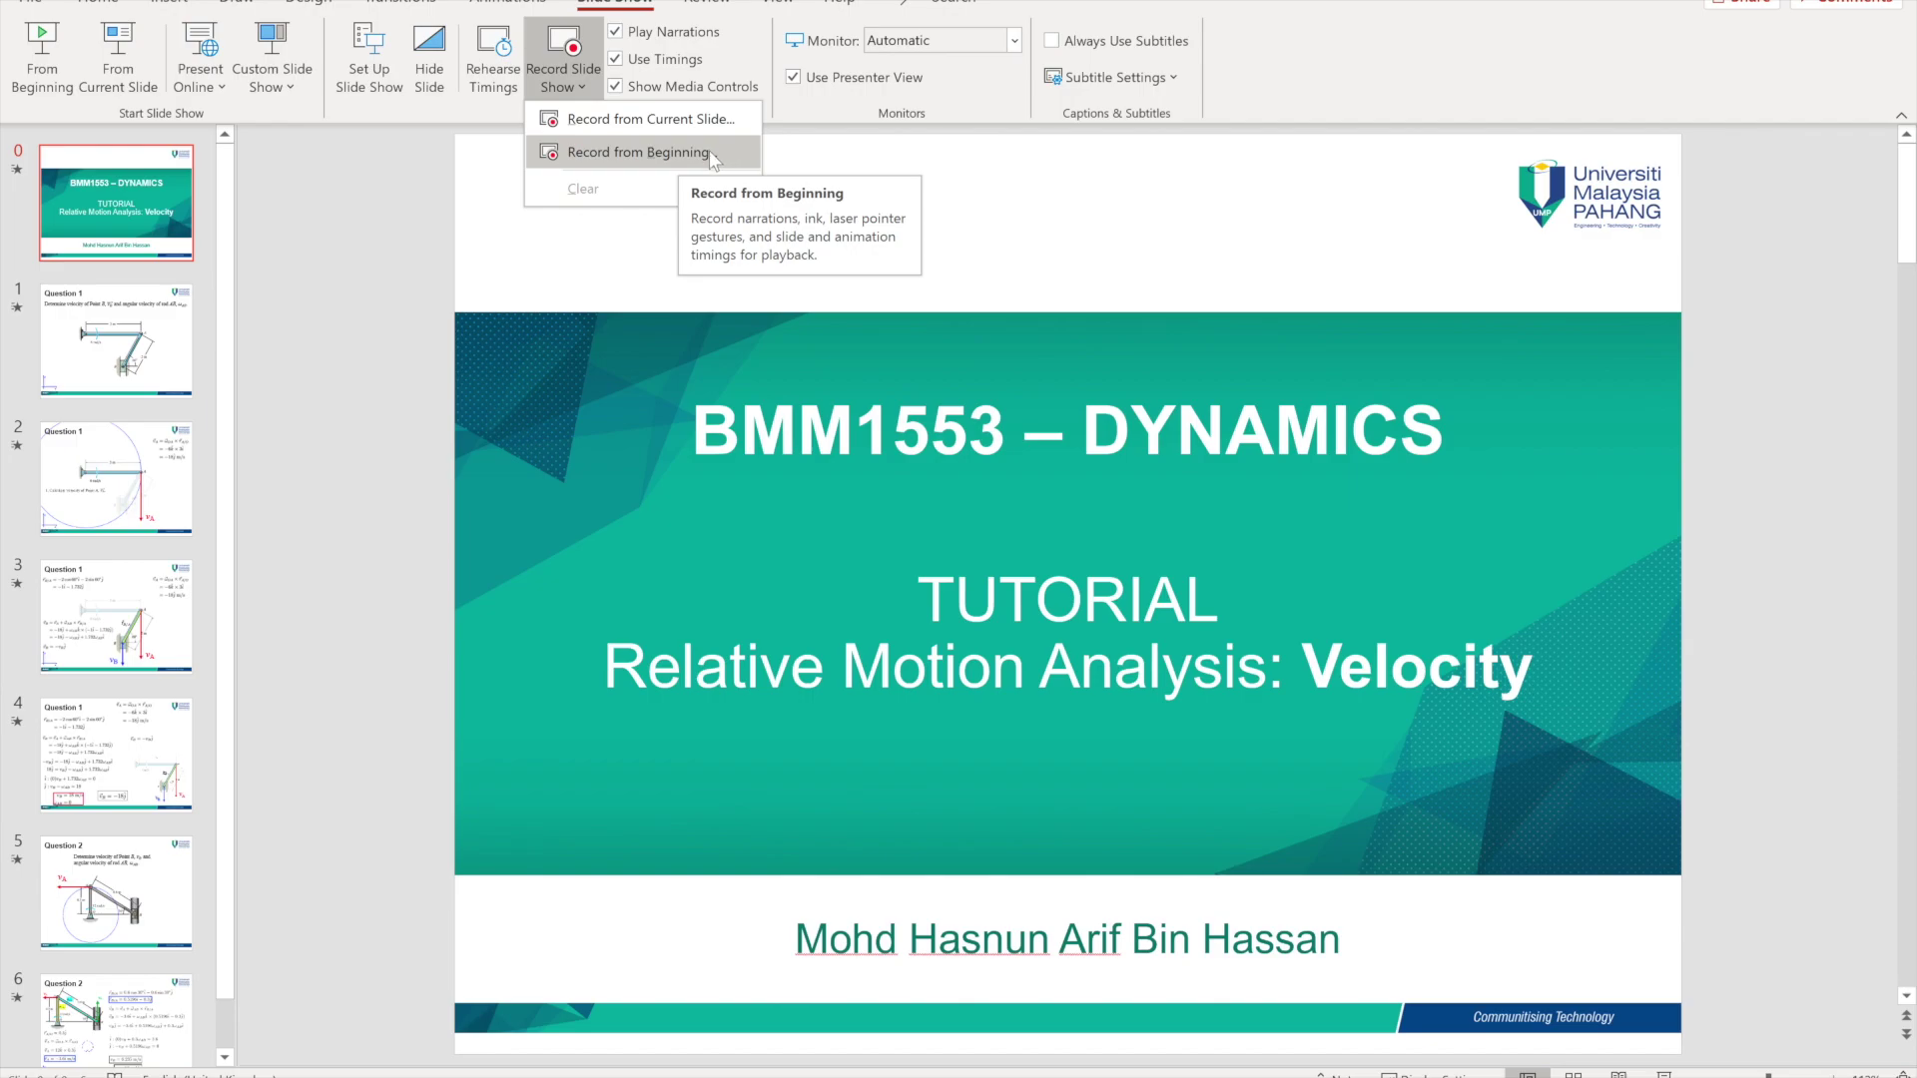
Step: Open the recording view from the first slide and toggle the webcam preview off and on
left_click(679, 154)
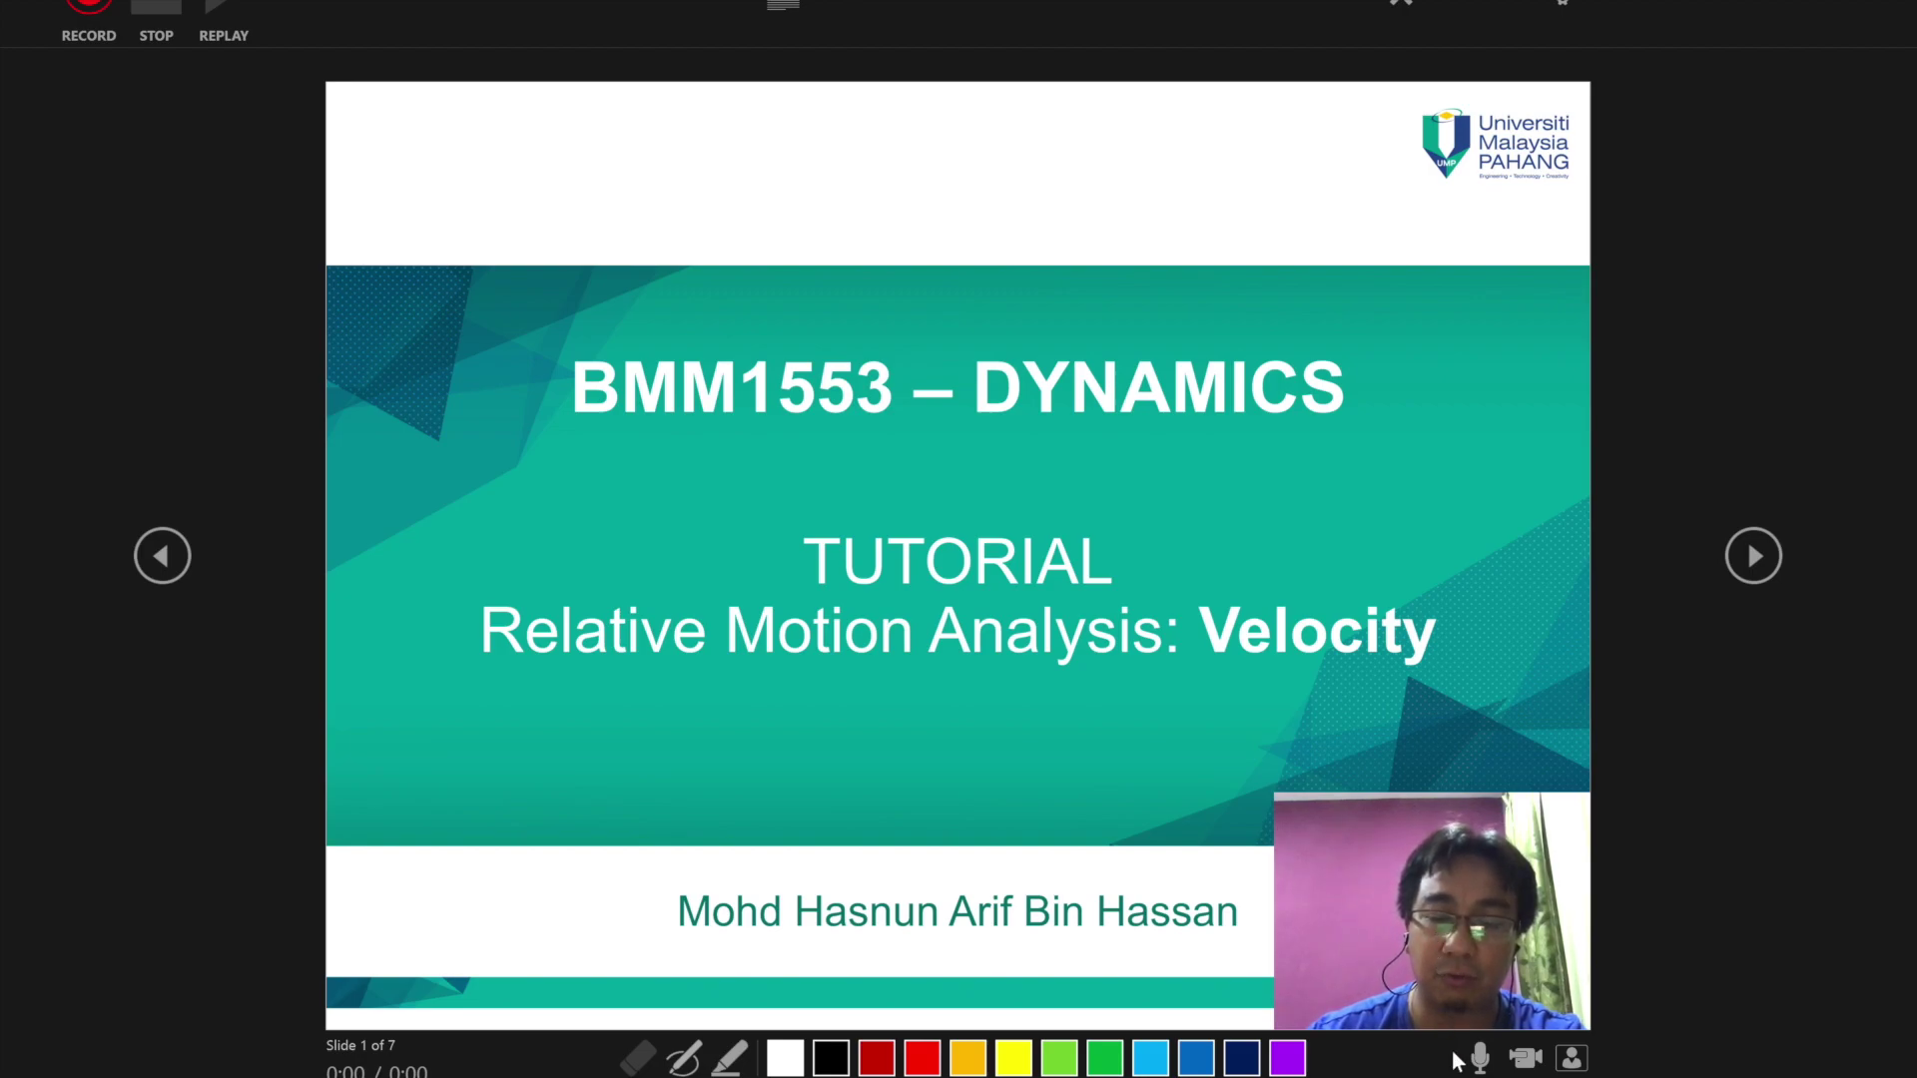
left_click(1526, 1058)
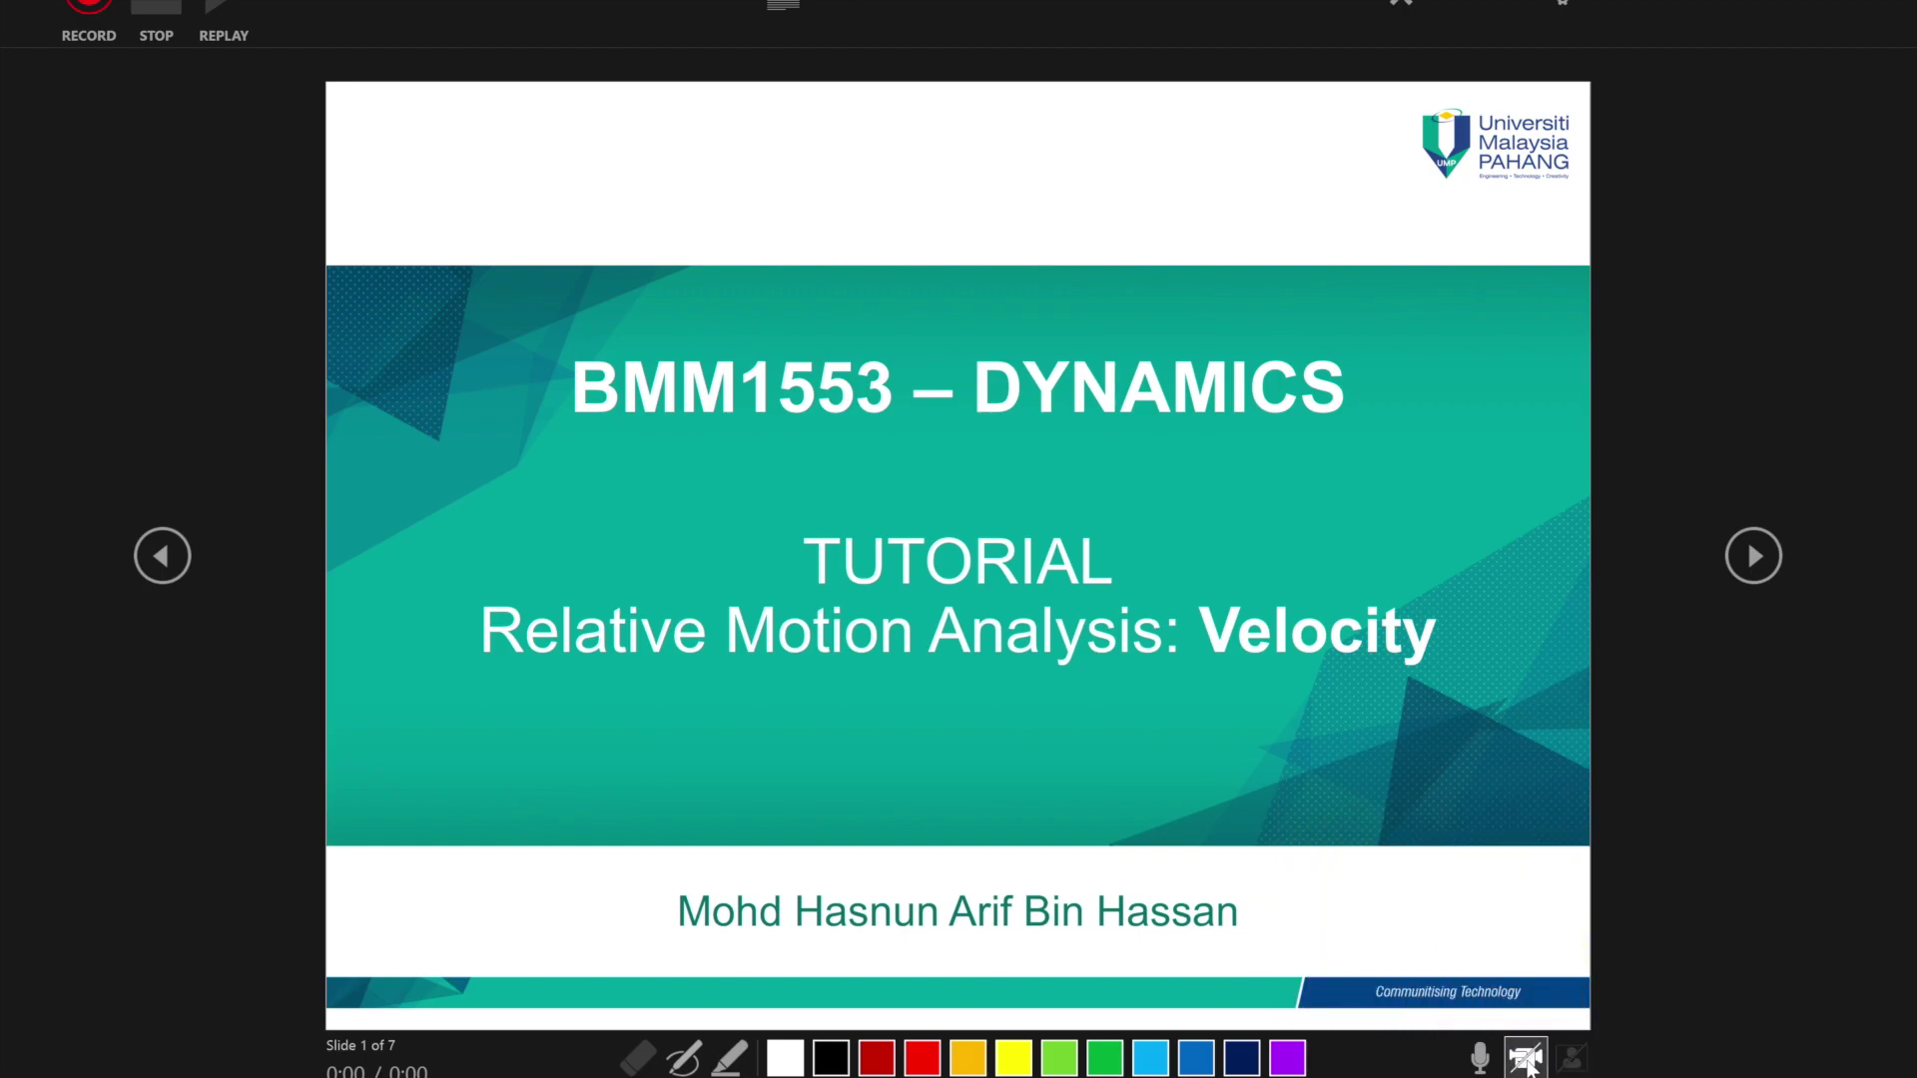
left_click(1525, 1058)
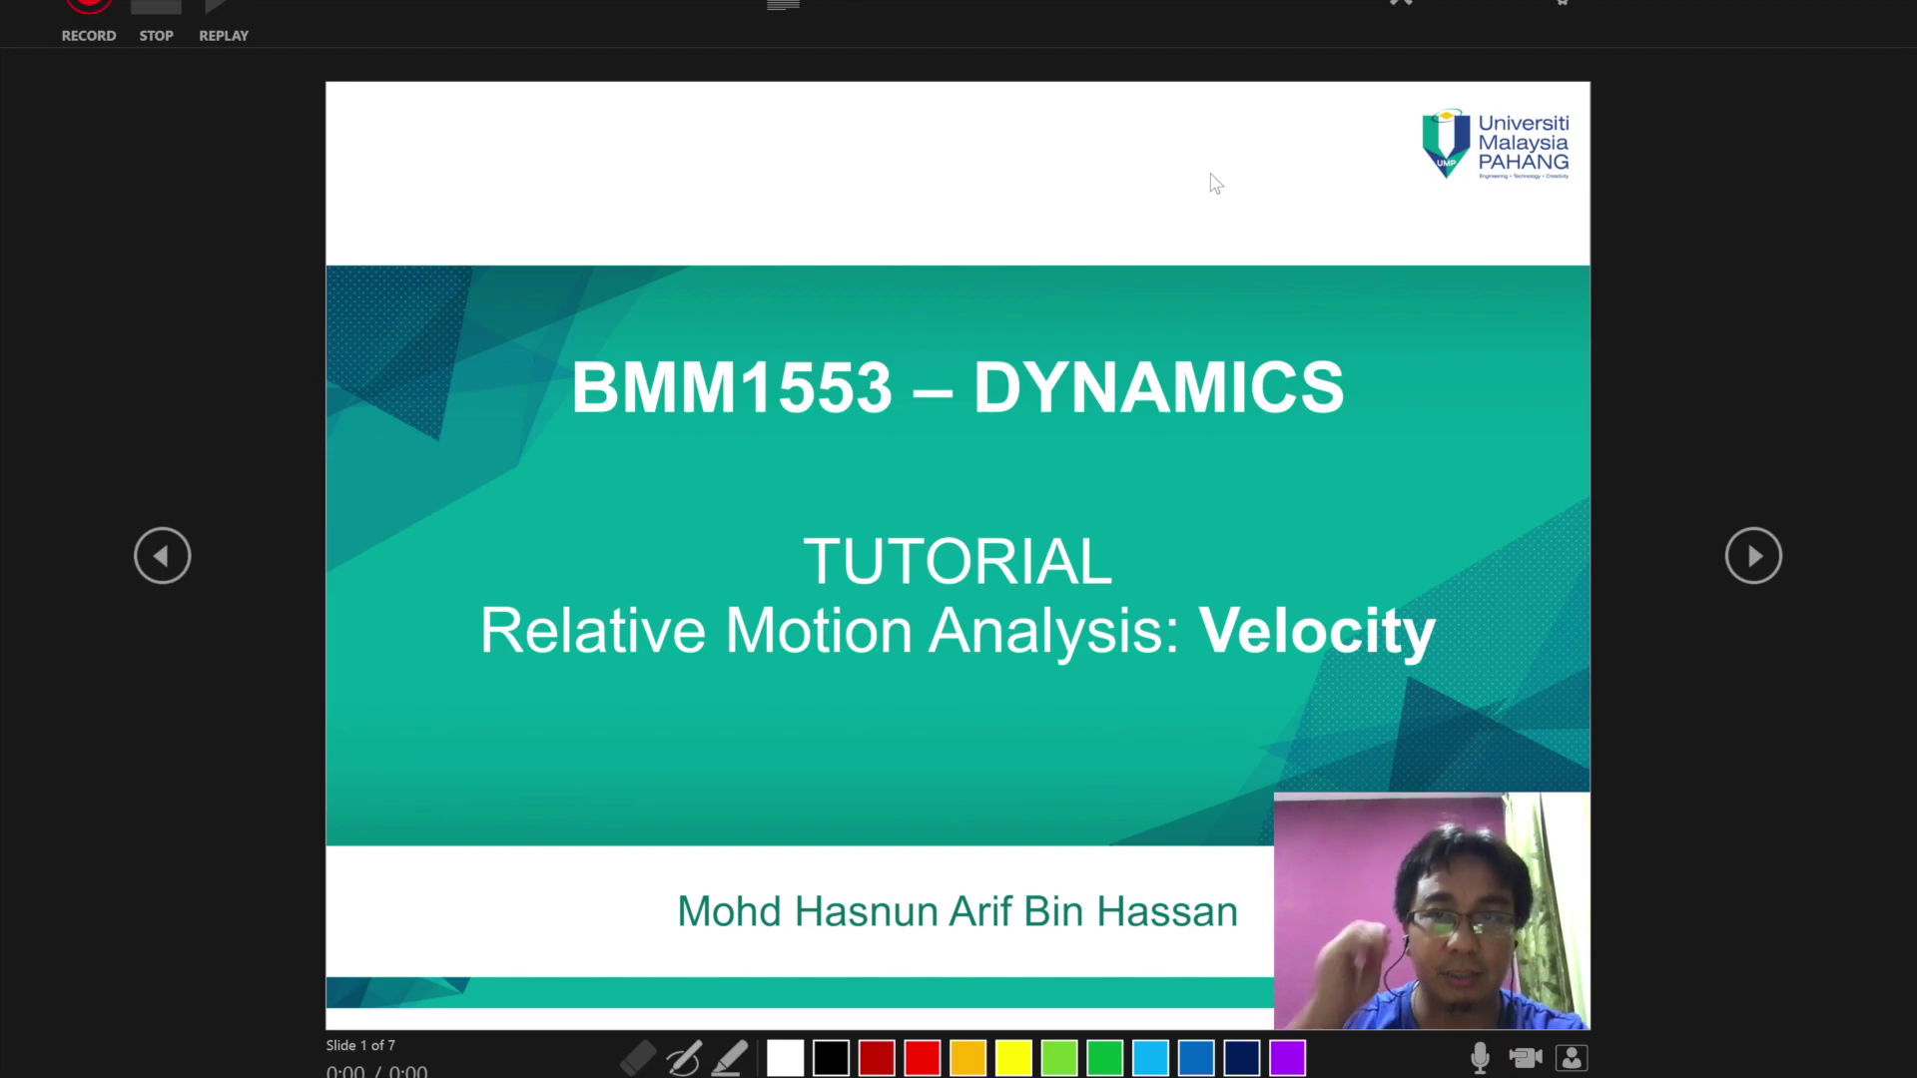
Step: Check the microphone and camera devices in settings, then begin recording the narration
left_click(1669, 8)
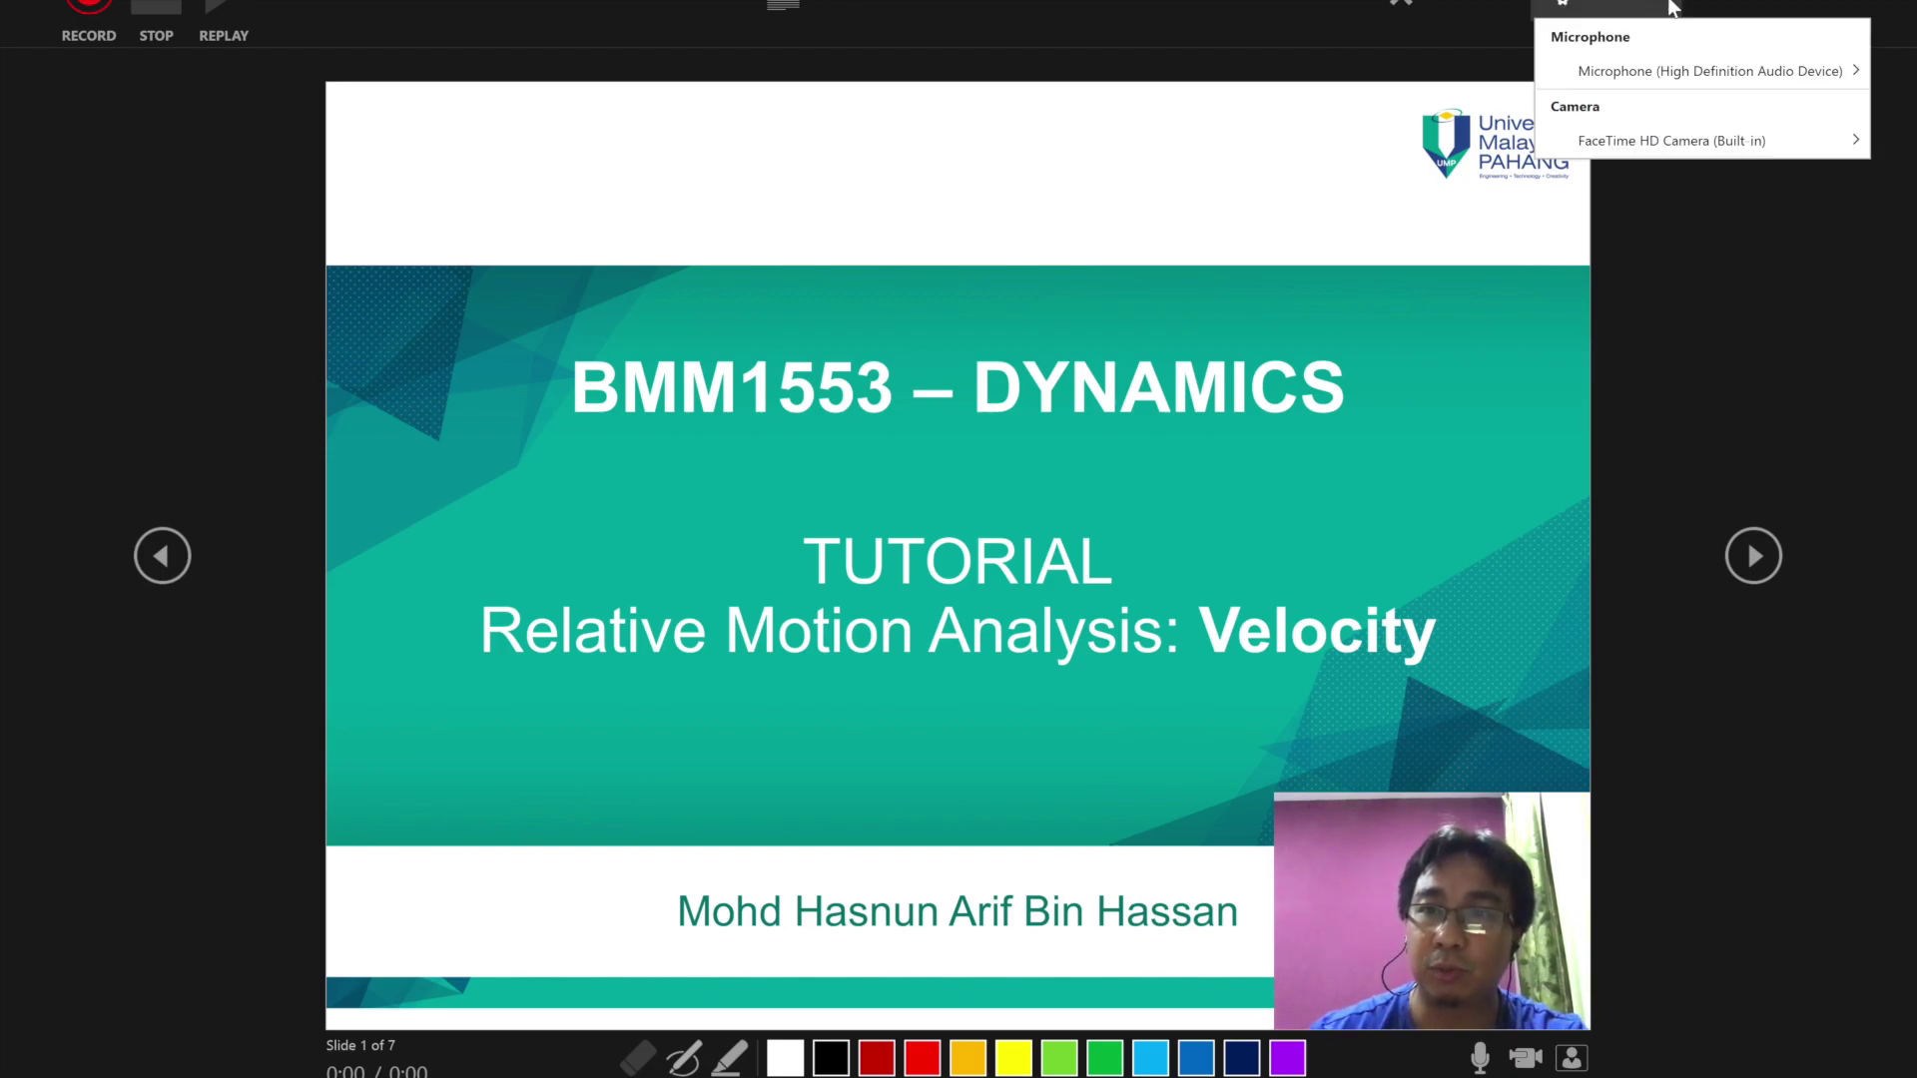
mouse_move(1638, 68)
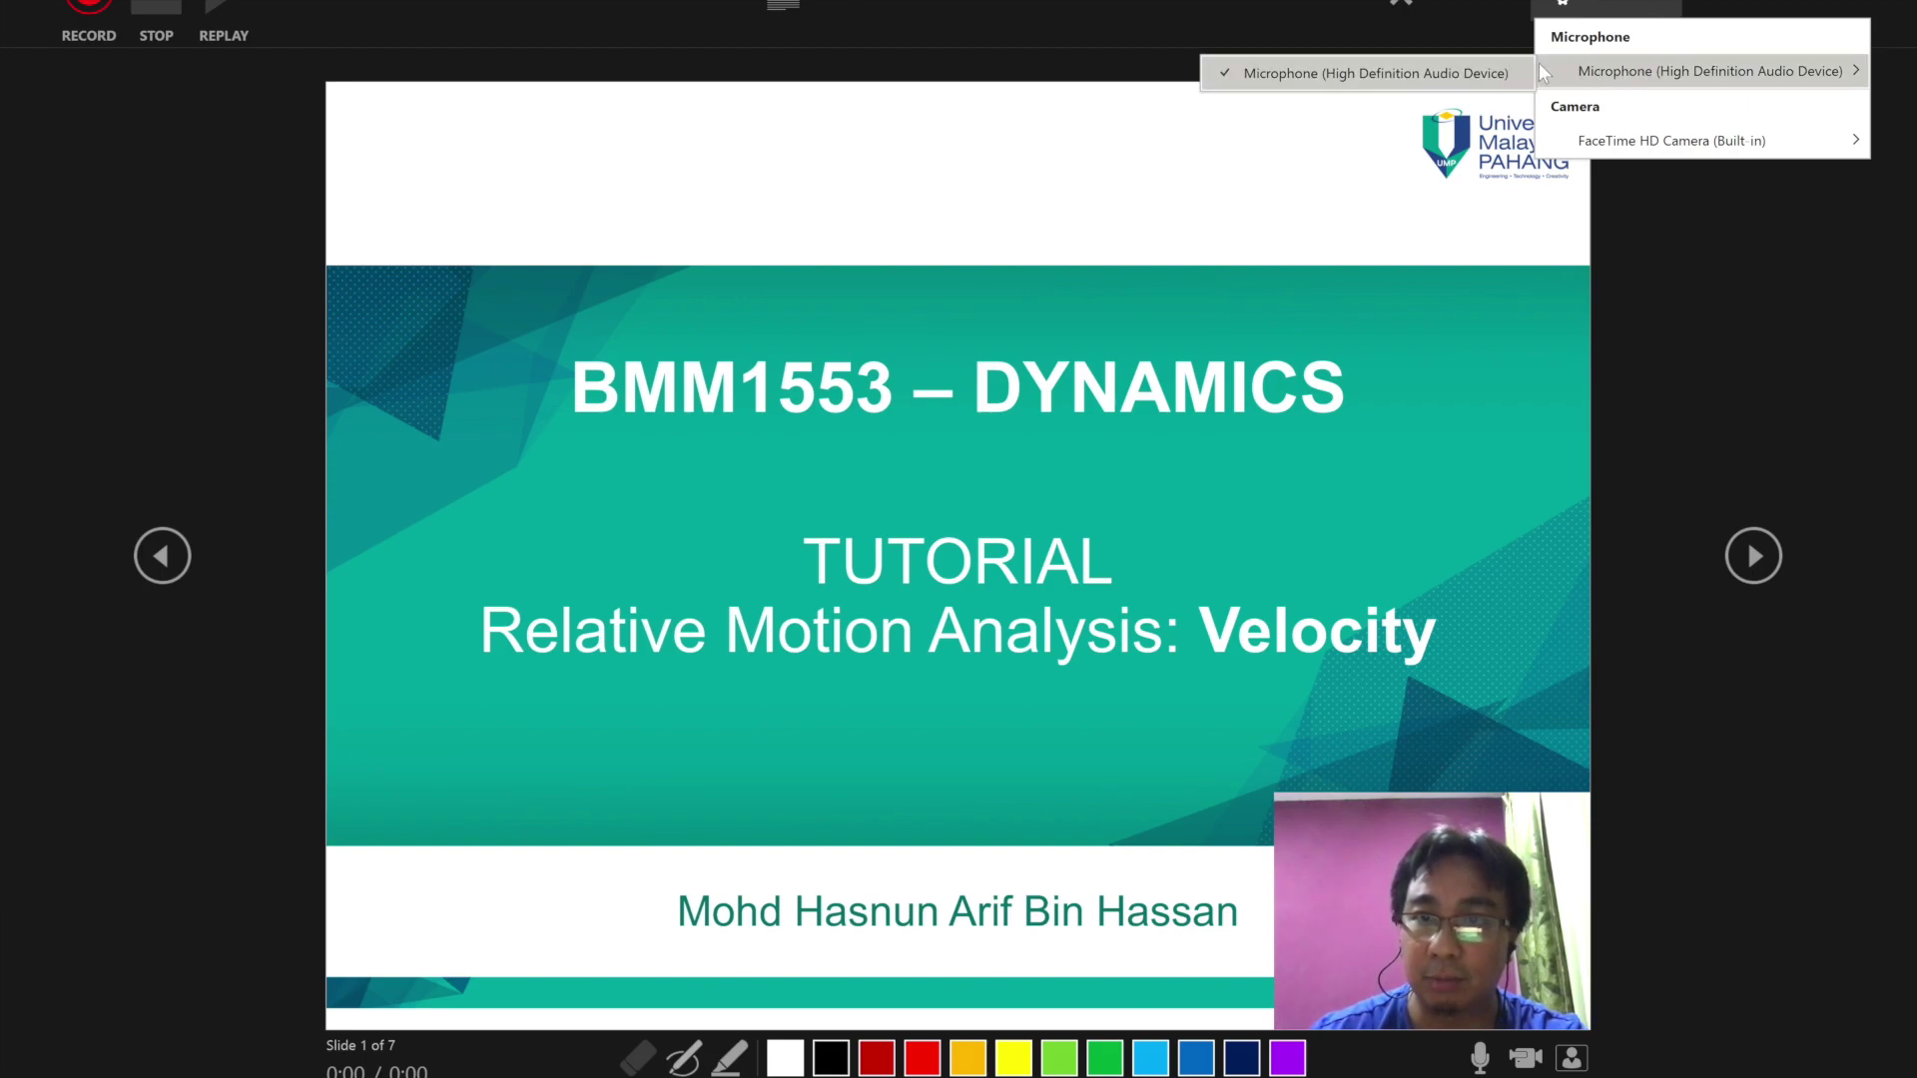
mouse_move(1610, 141)
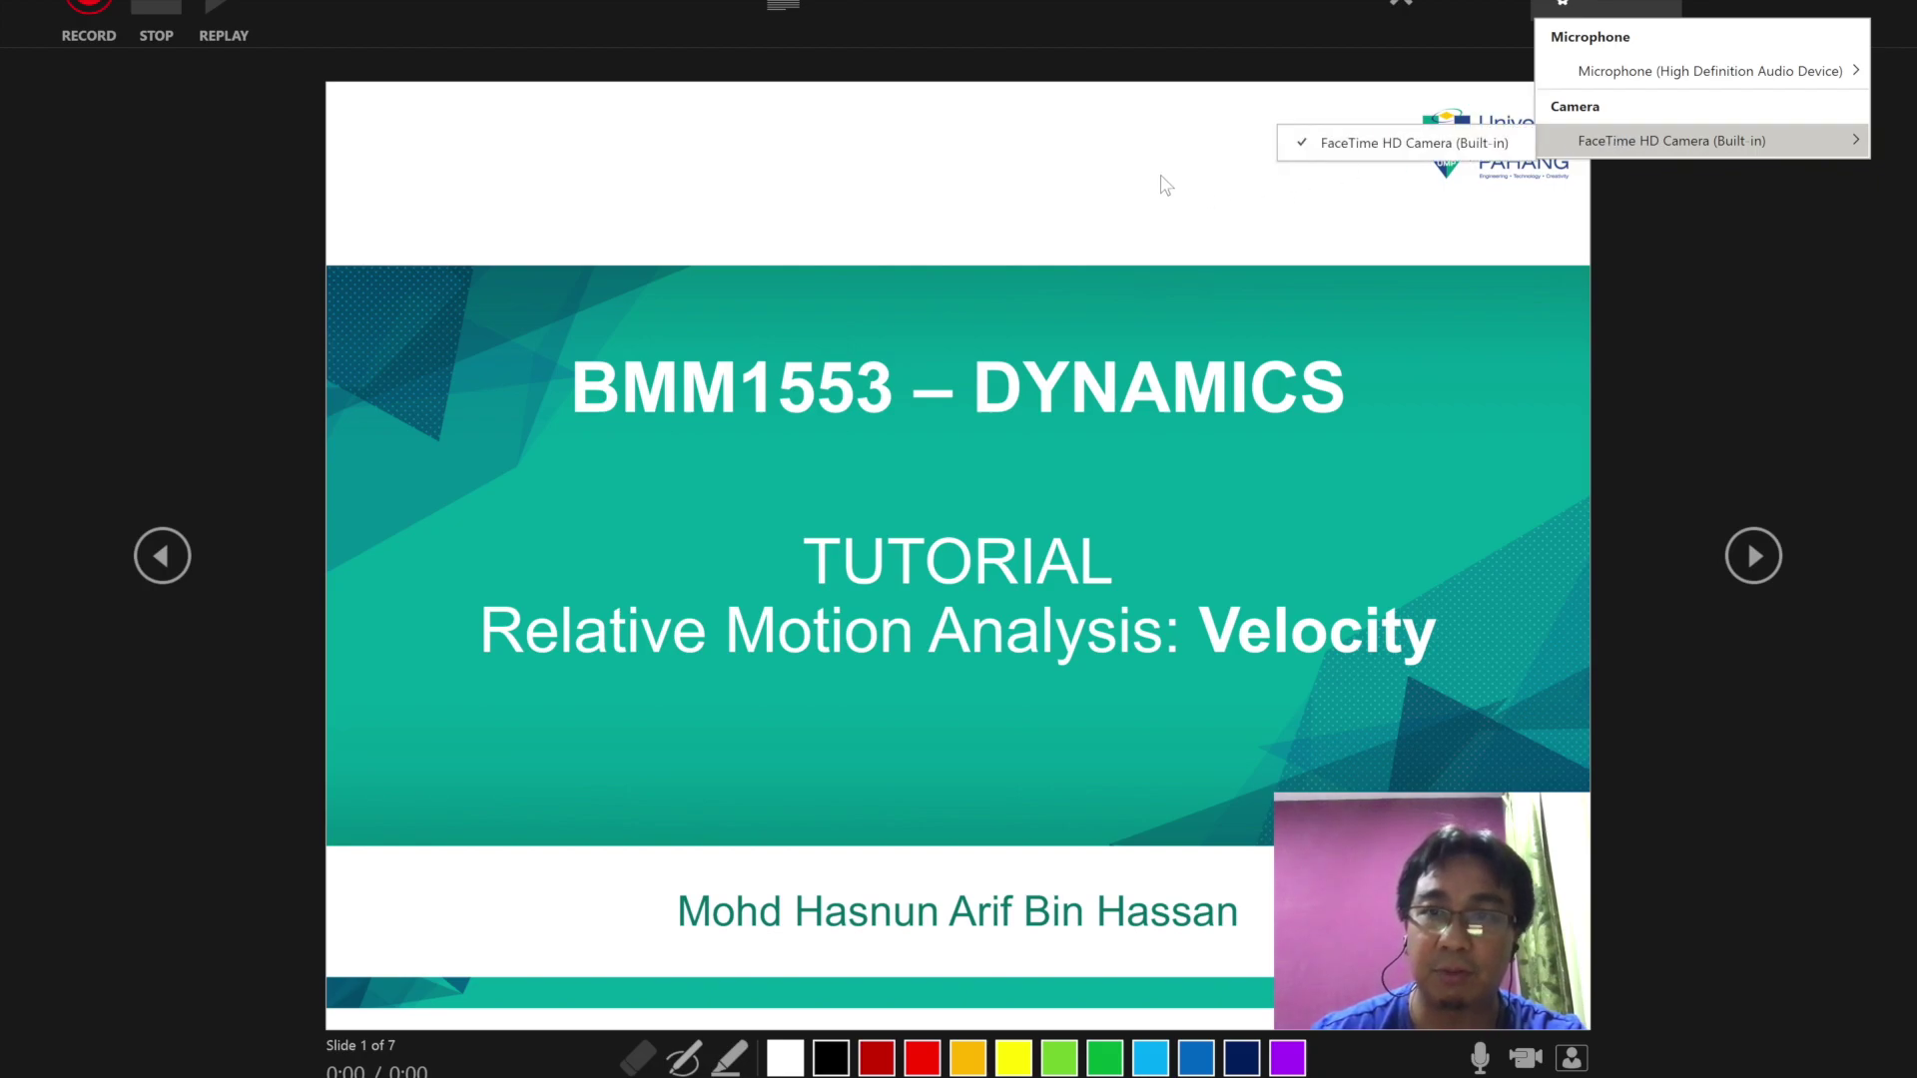
left_click(437, 160)
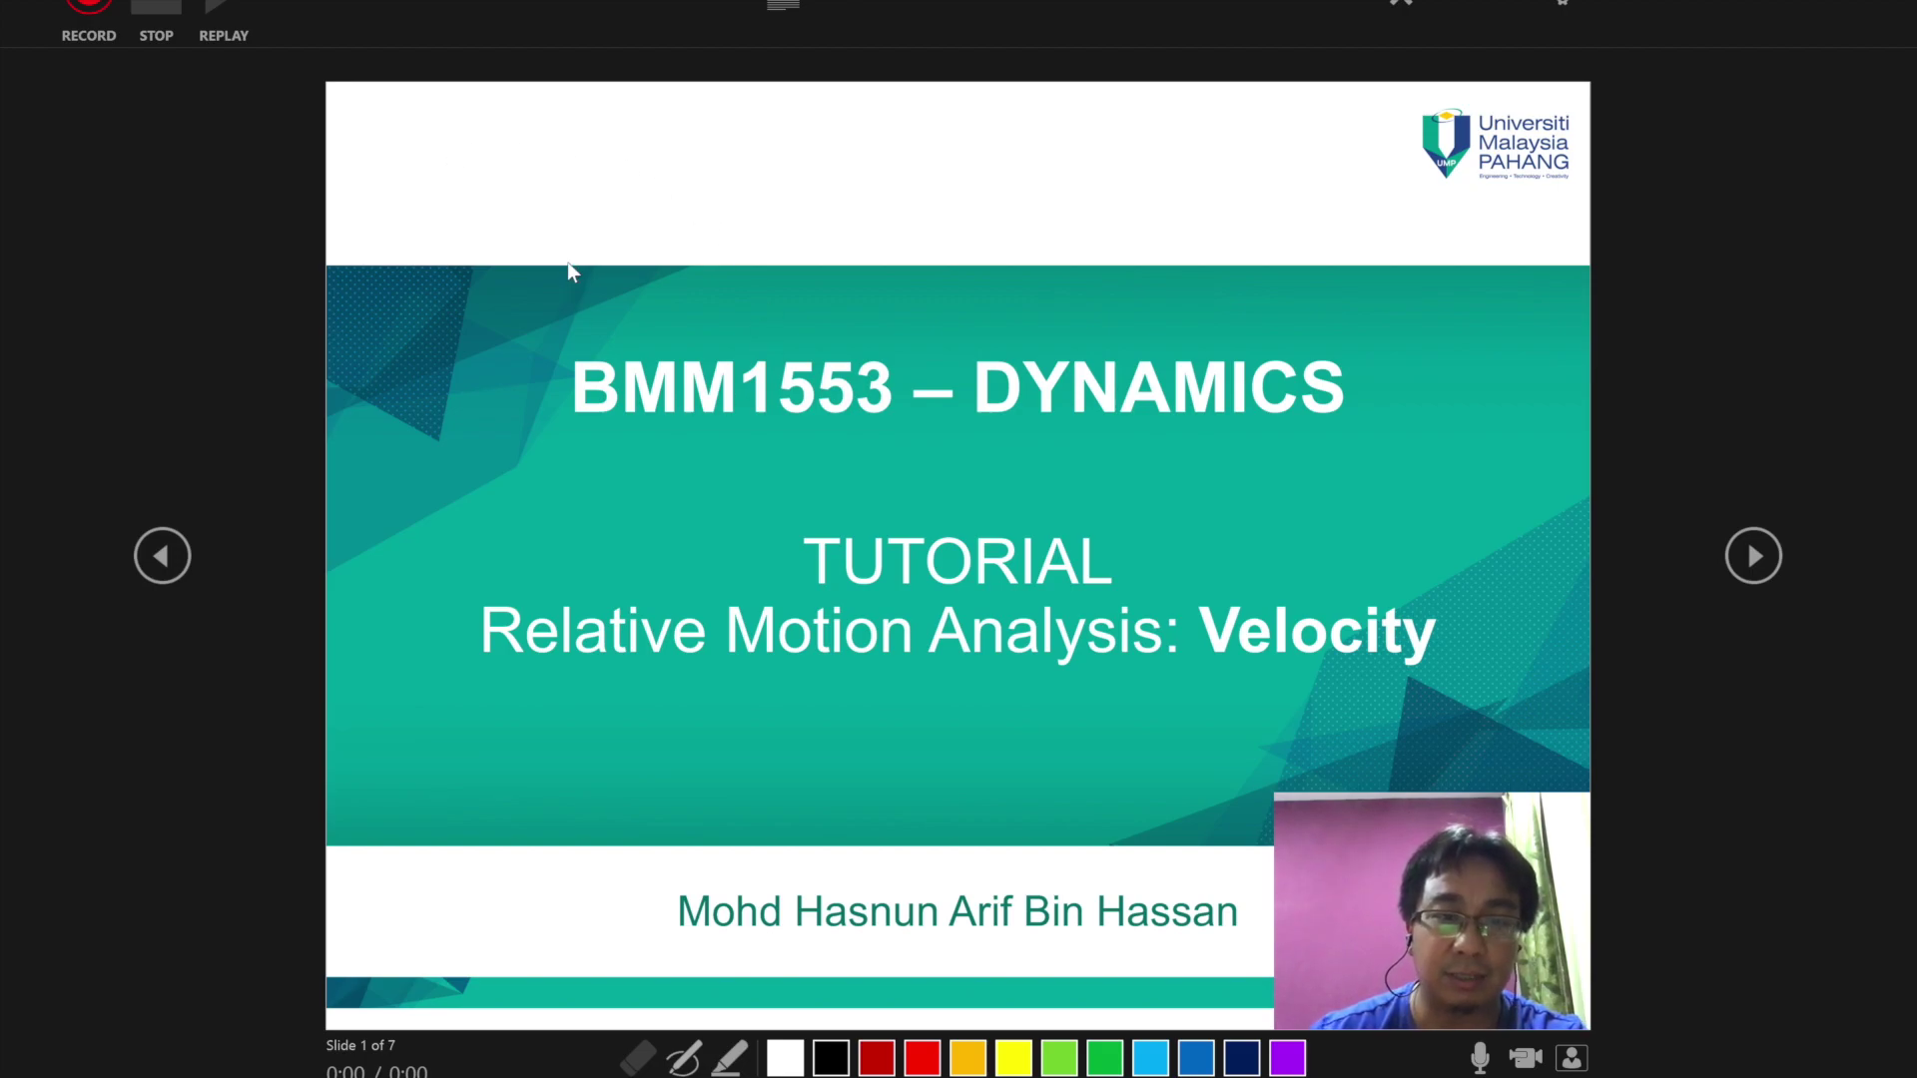
left_click(86, 10)
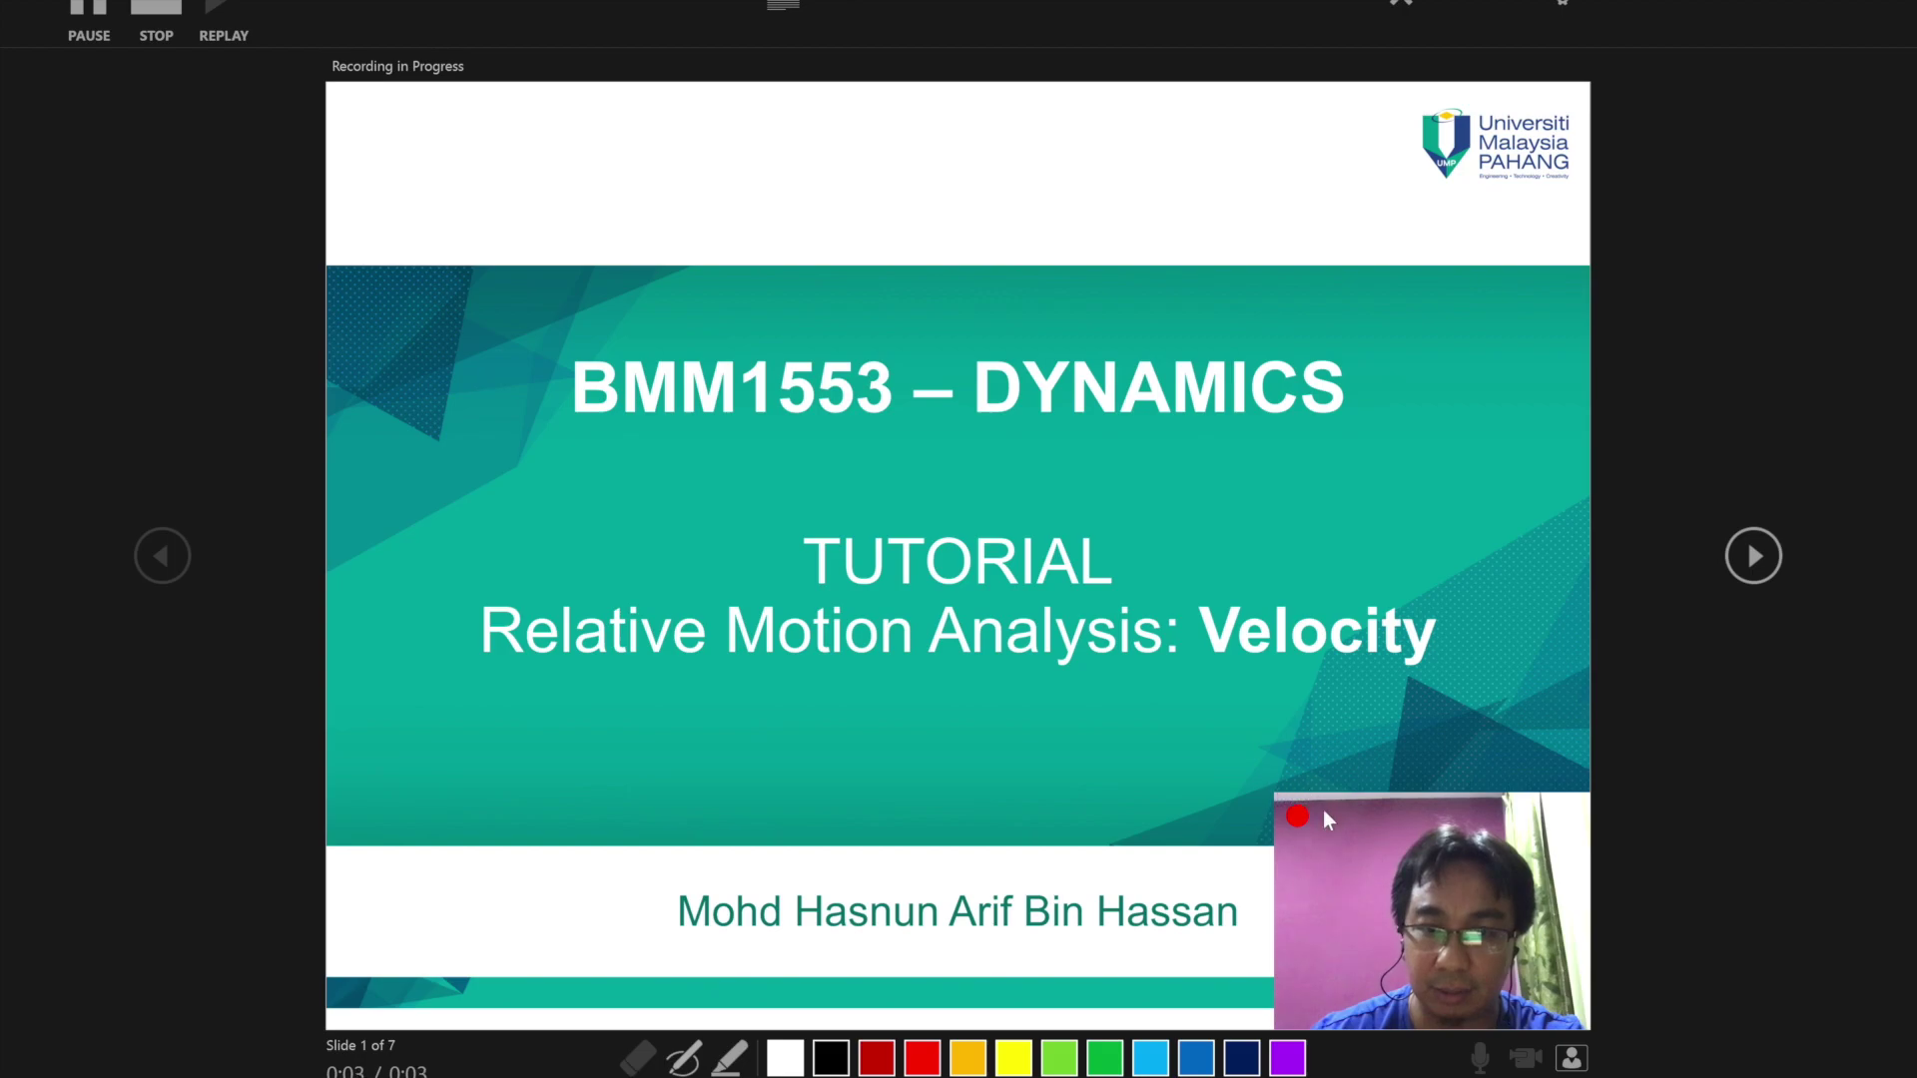
Step: On the Question 1 slide, circle the wall support in red and joint A in green
left_click(1452, 711)
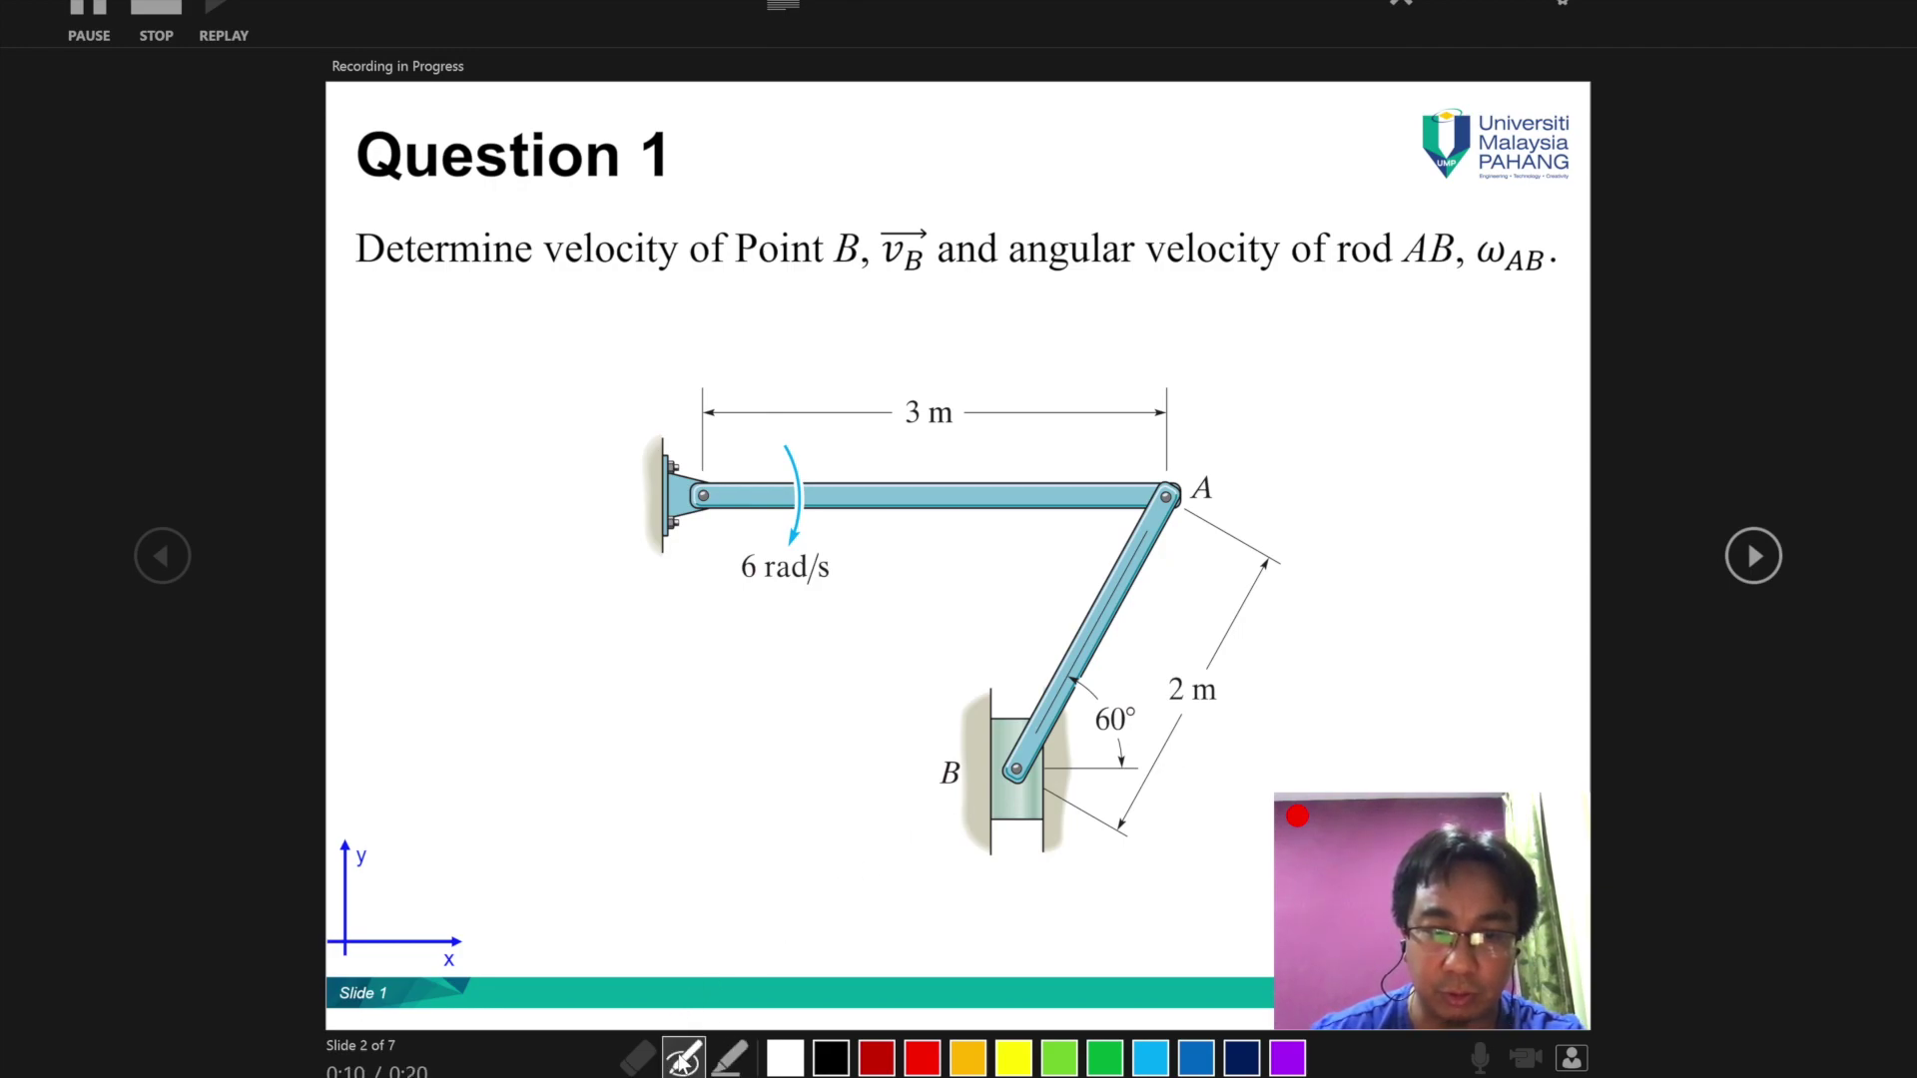
left_click(683, 1059)
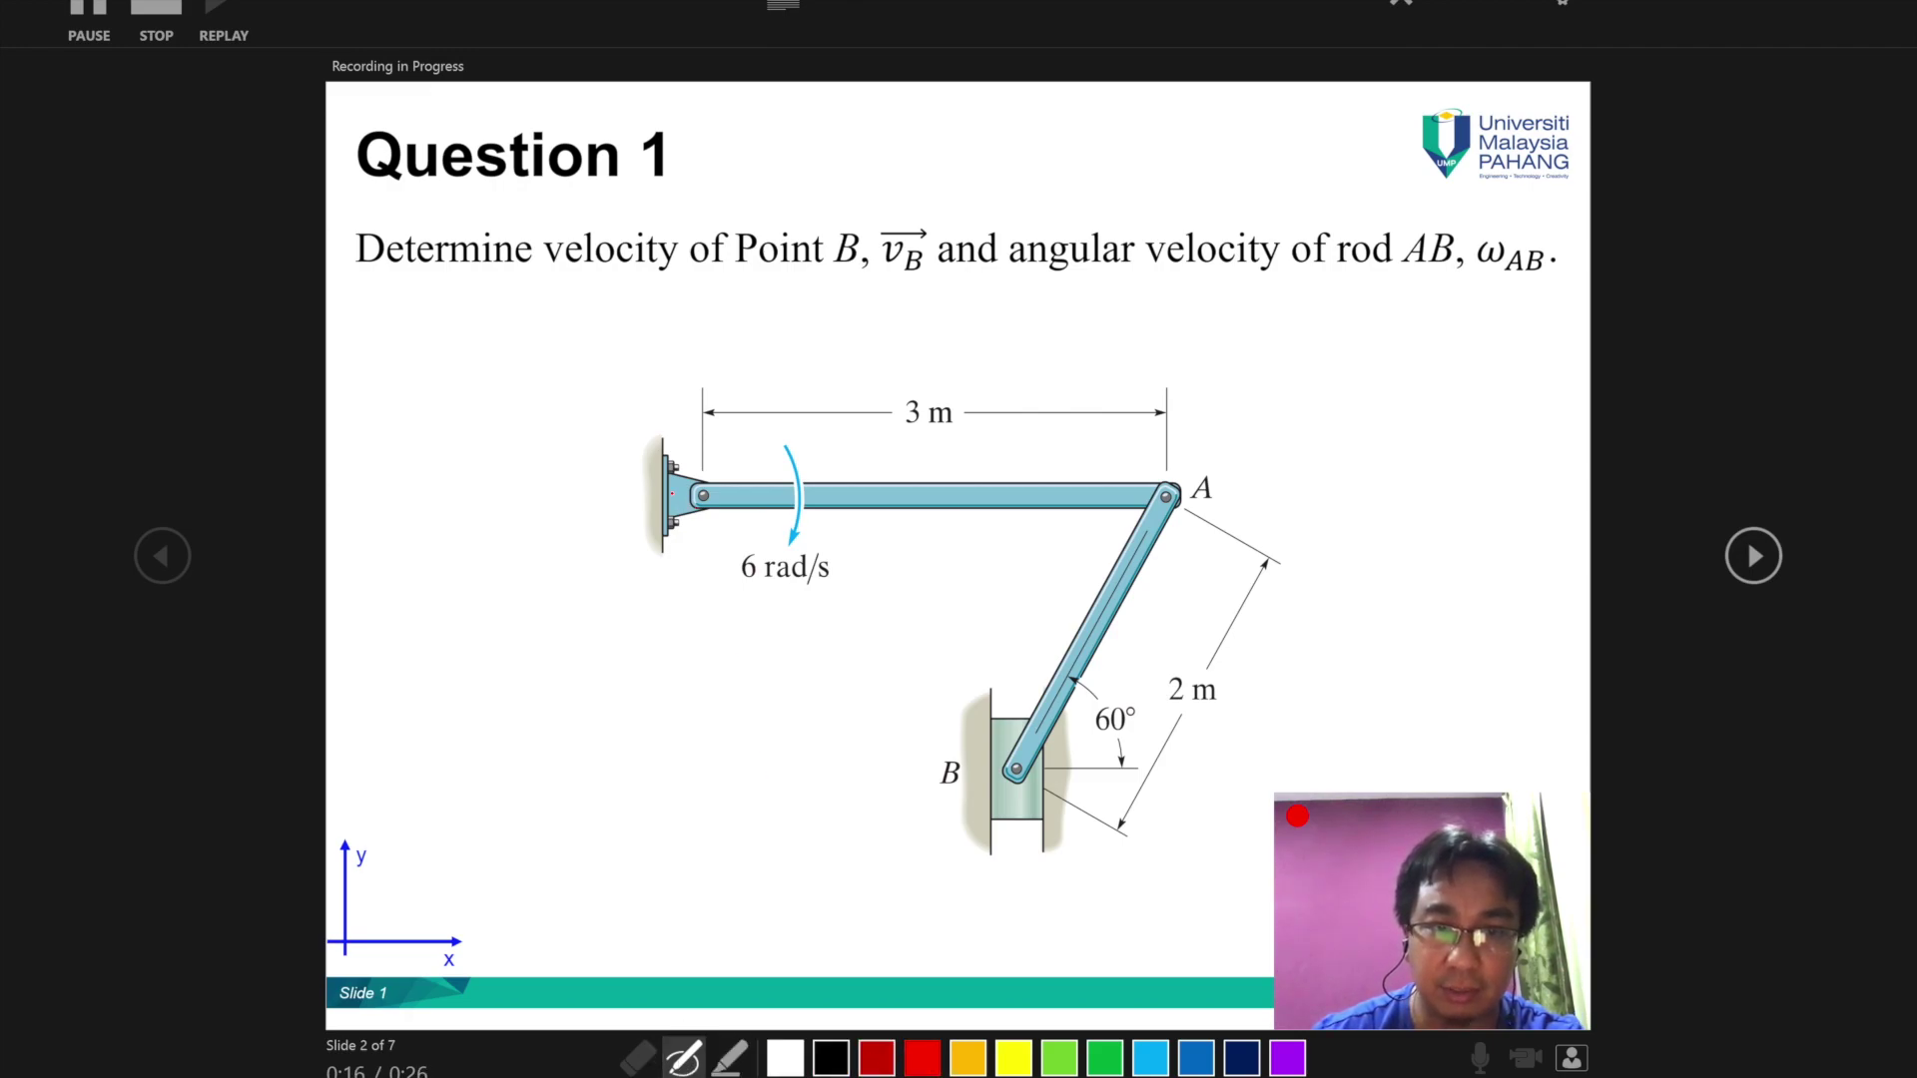
mouse_move(732, 545)
left_mouse_down()
mouse_move(636, 505)
mouse_move(661, 457)
left_mouse_up()
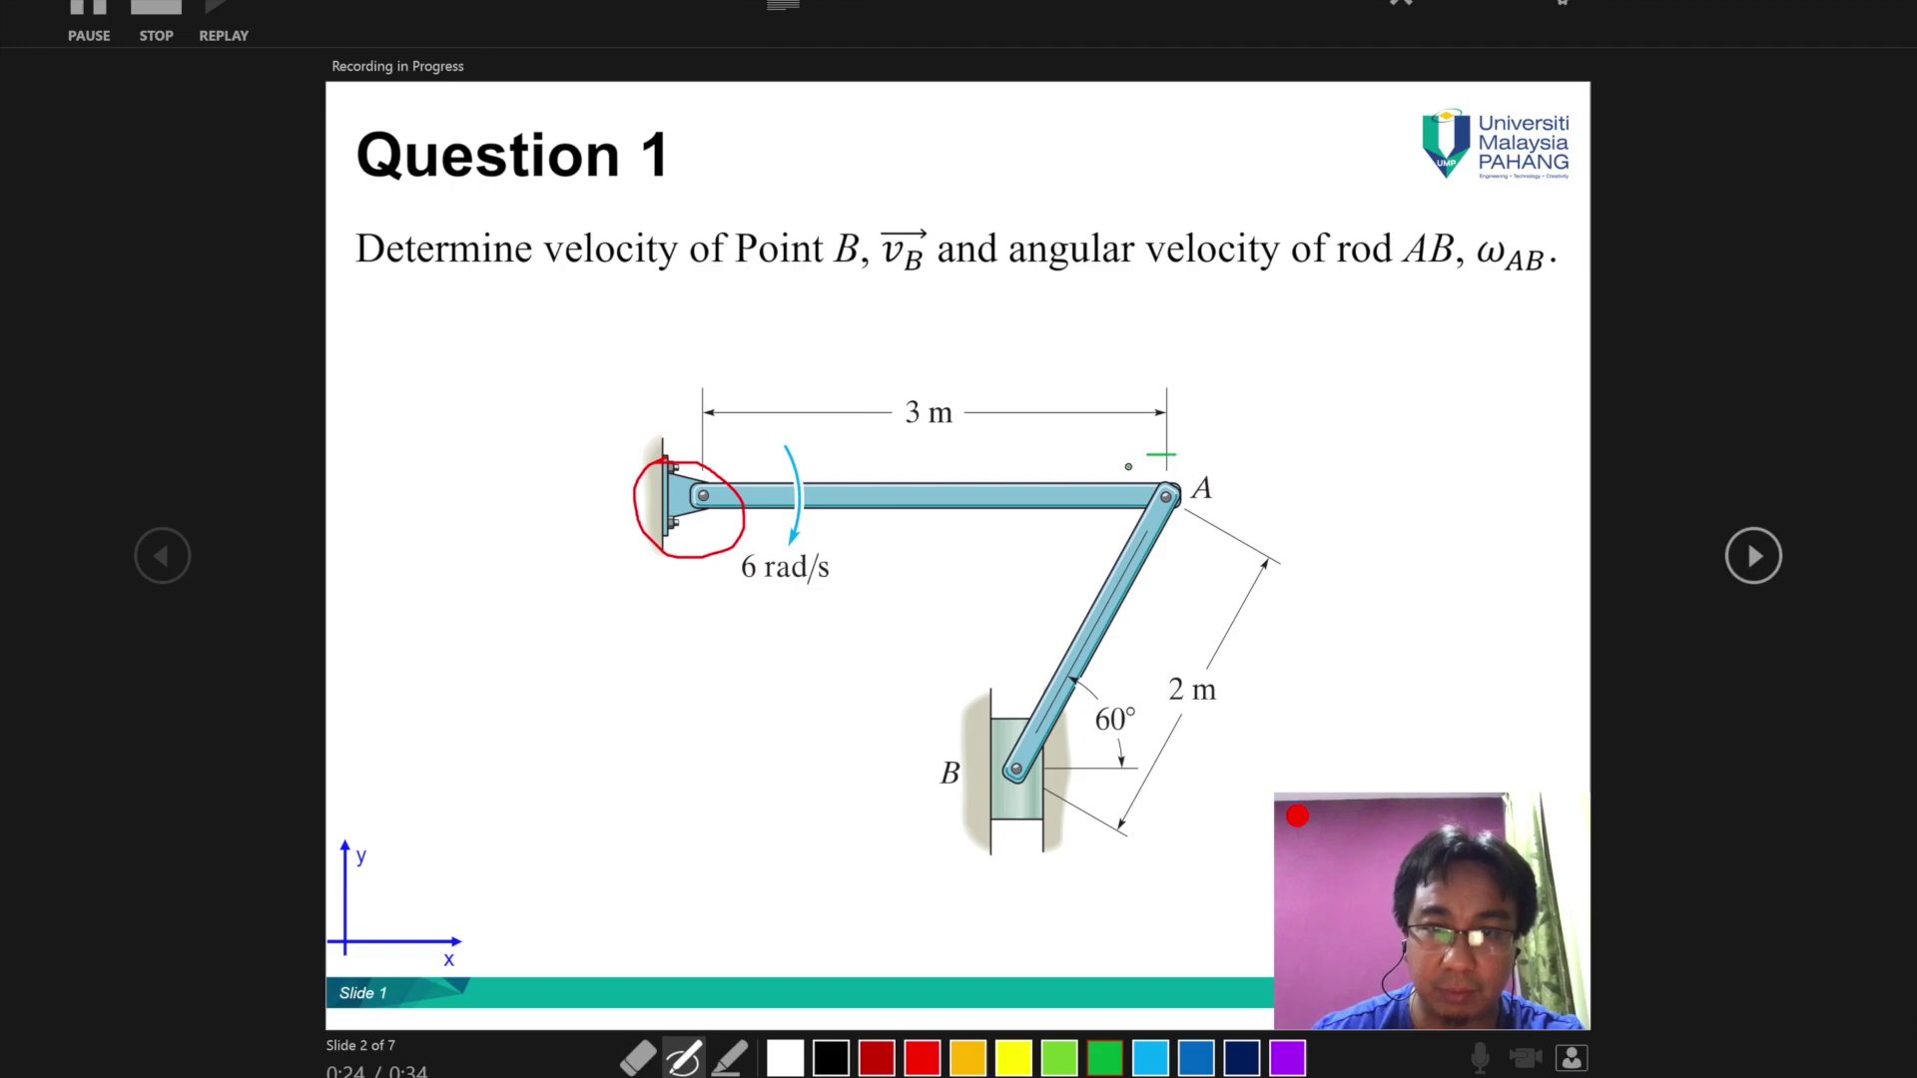
left_click_drag(1211, 549, 1193, 448)
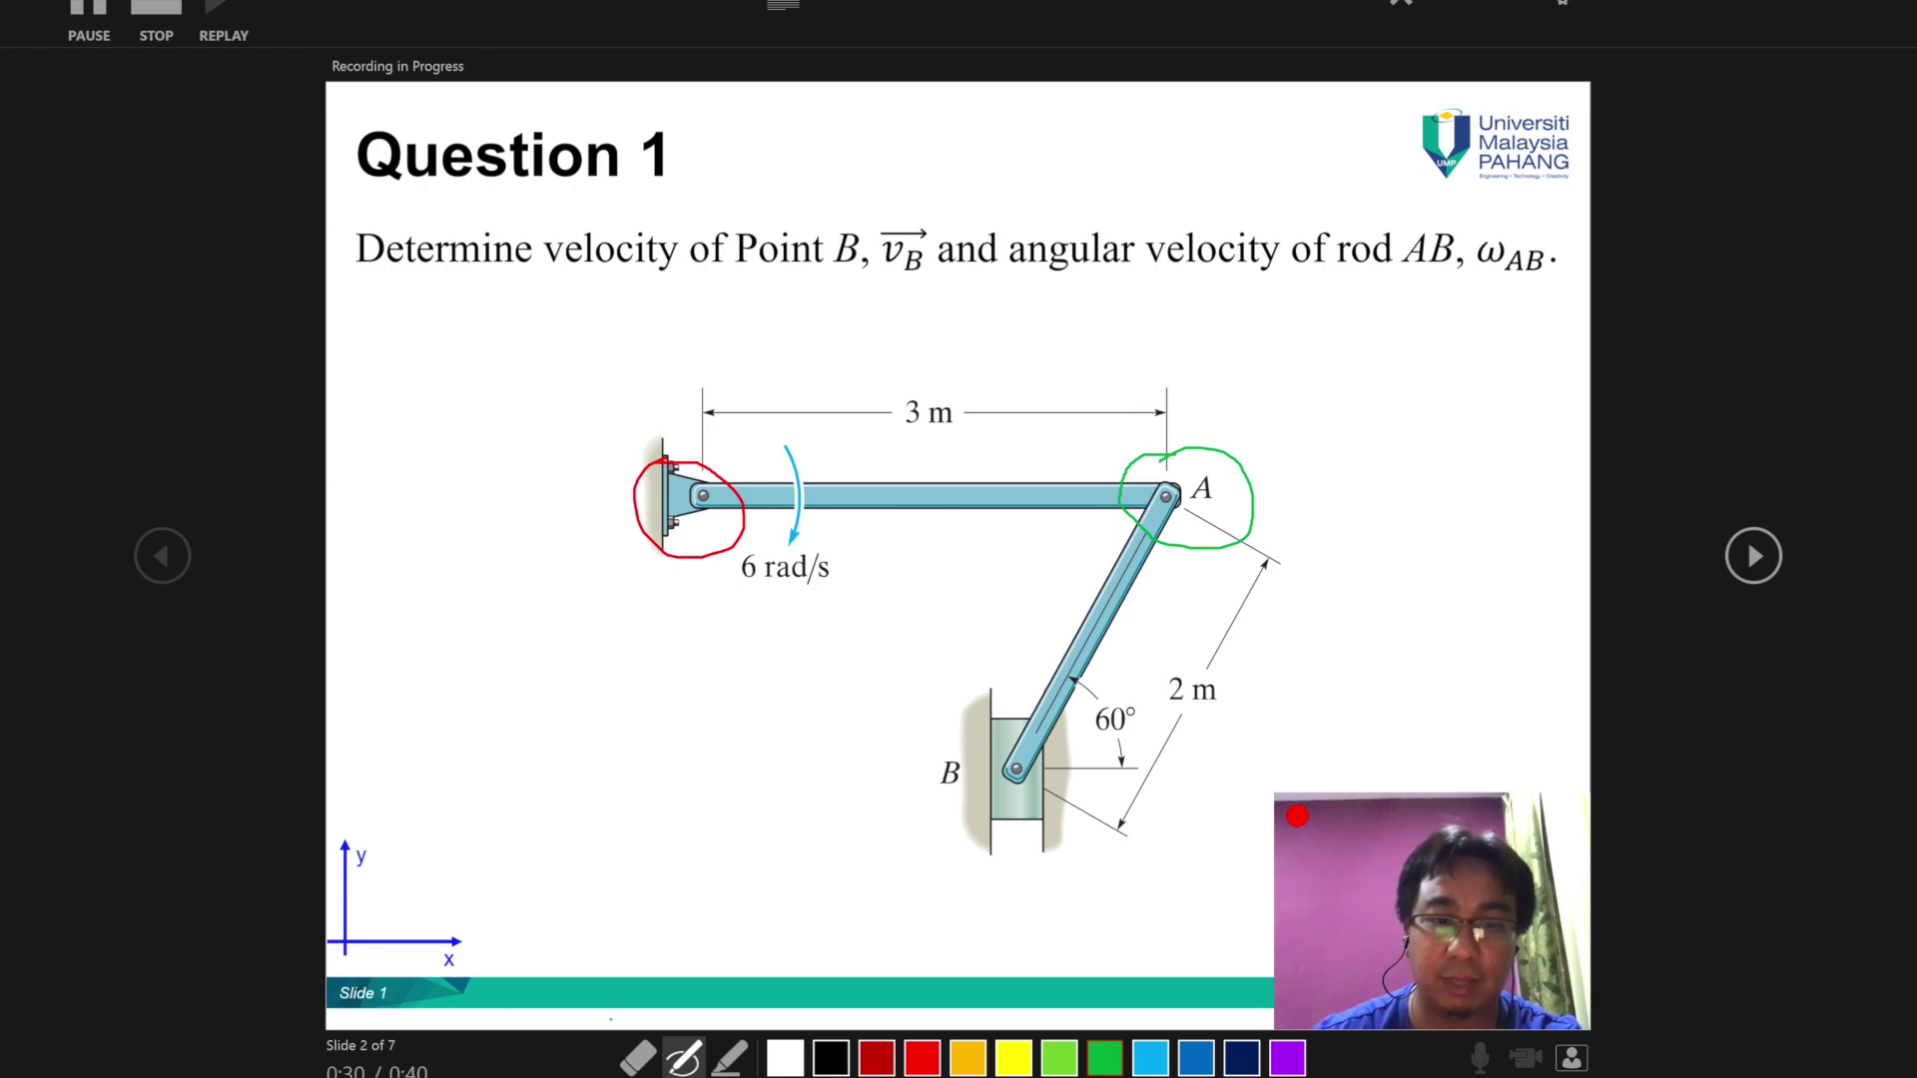
key("Right")
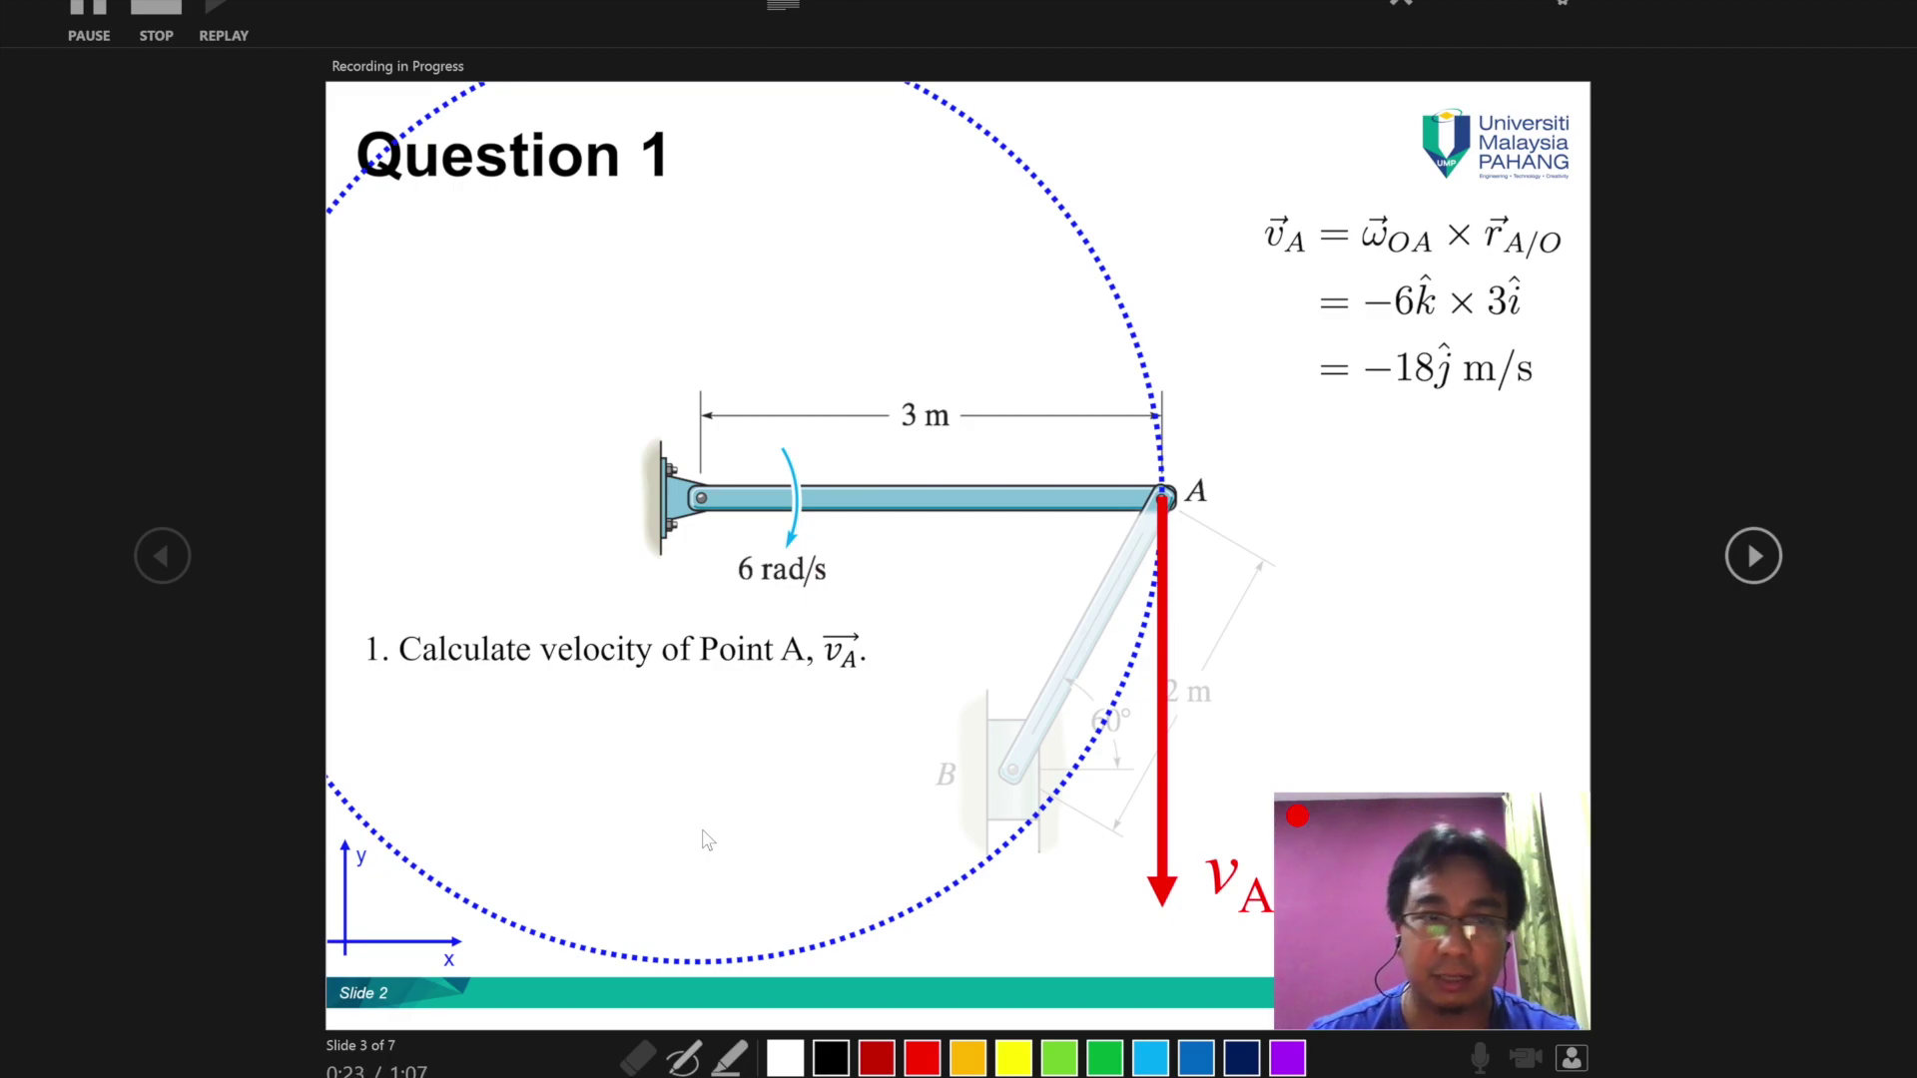
Step: Reveal the rod AB slide's v_B and r_B/A arrows and equations
key("Right")
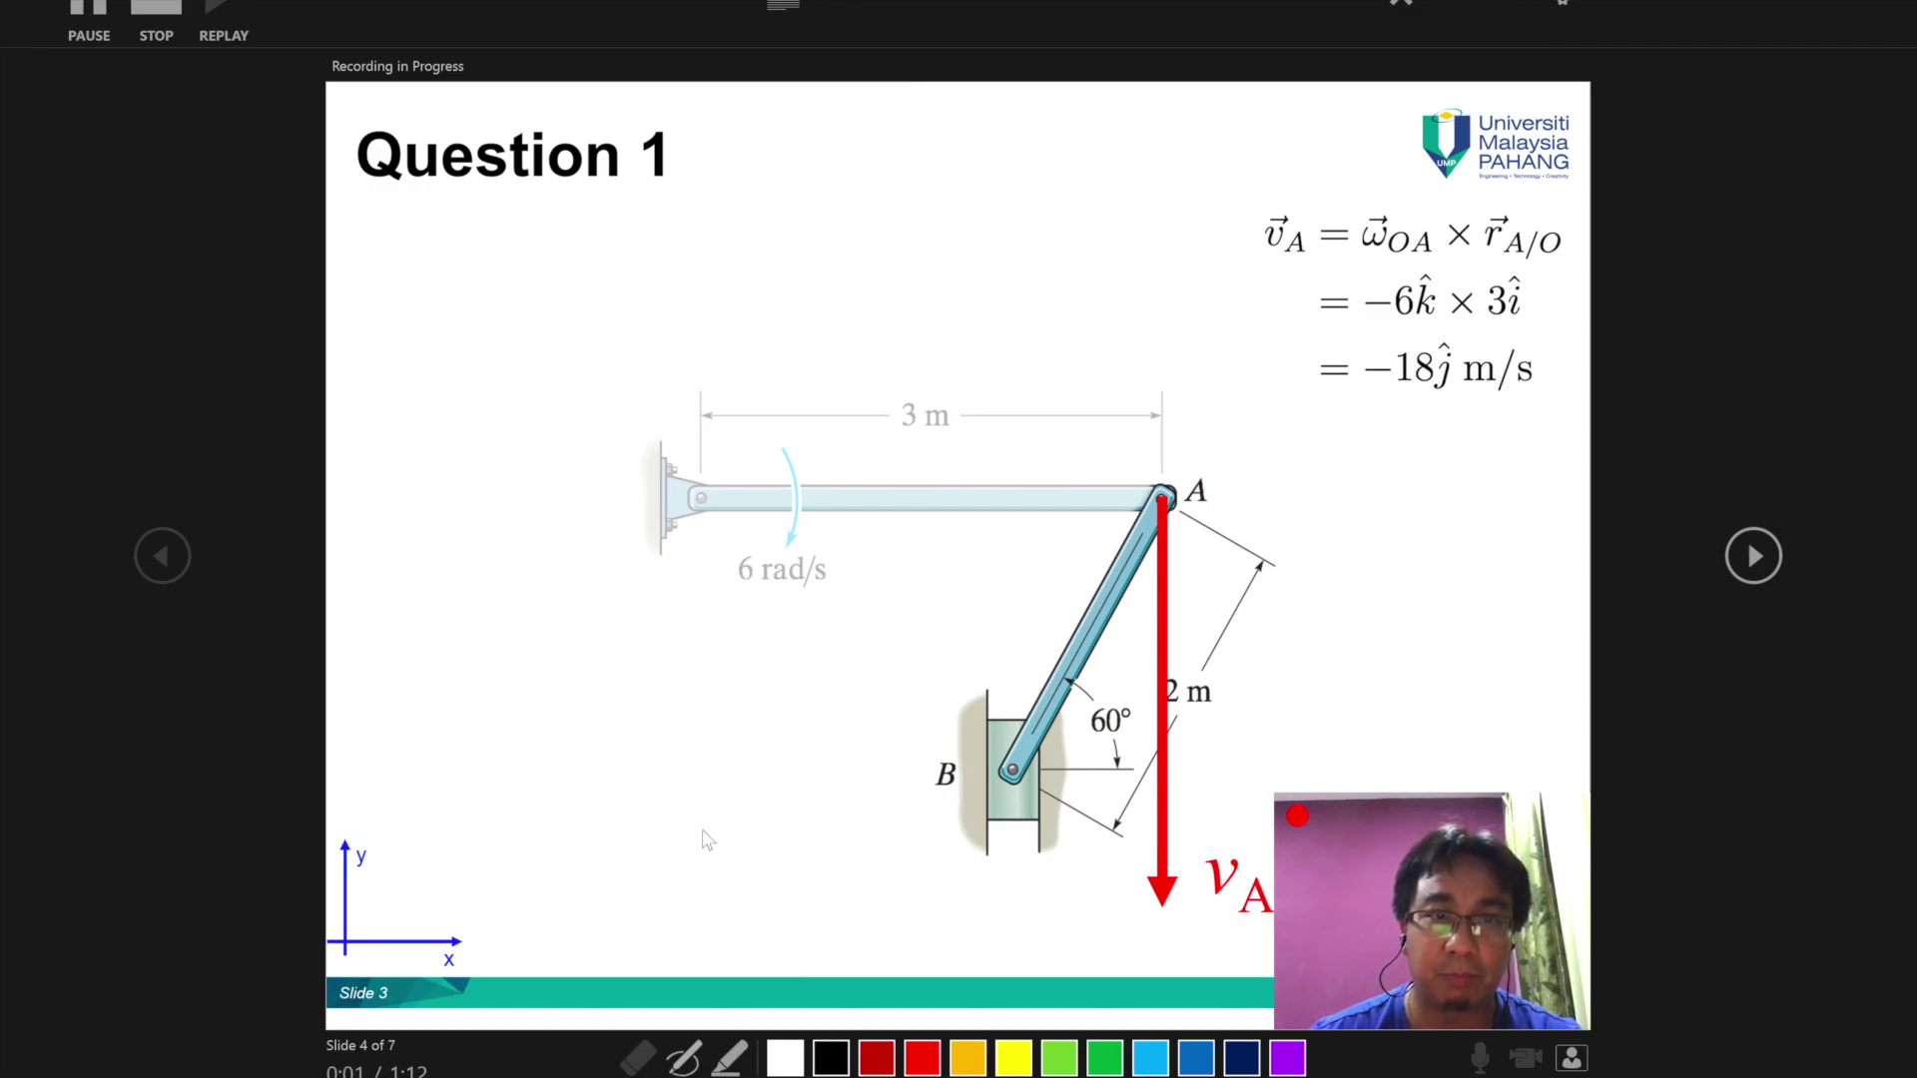
key("Right")
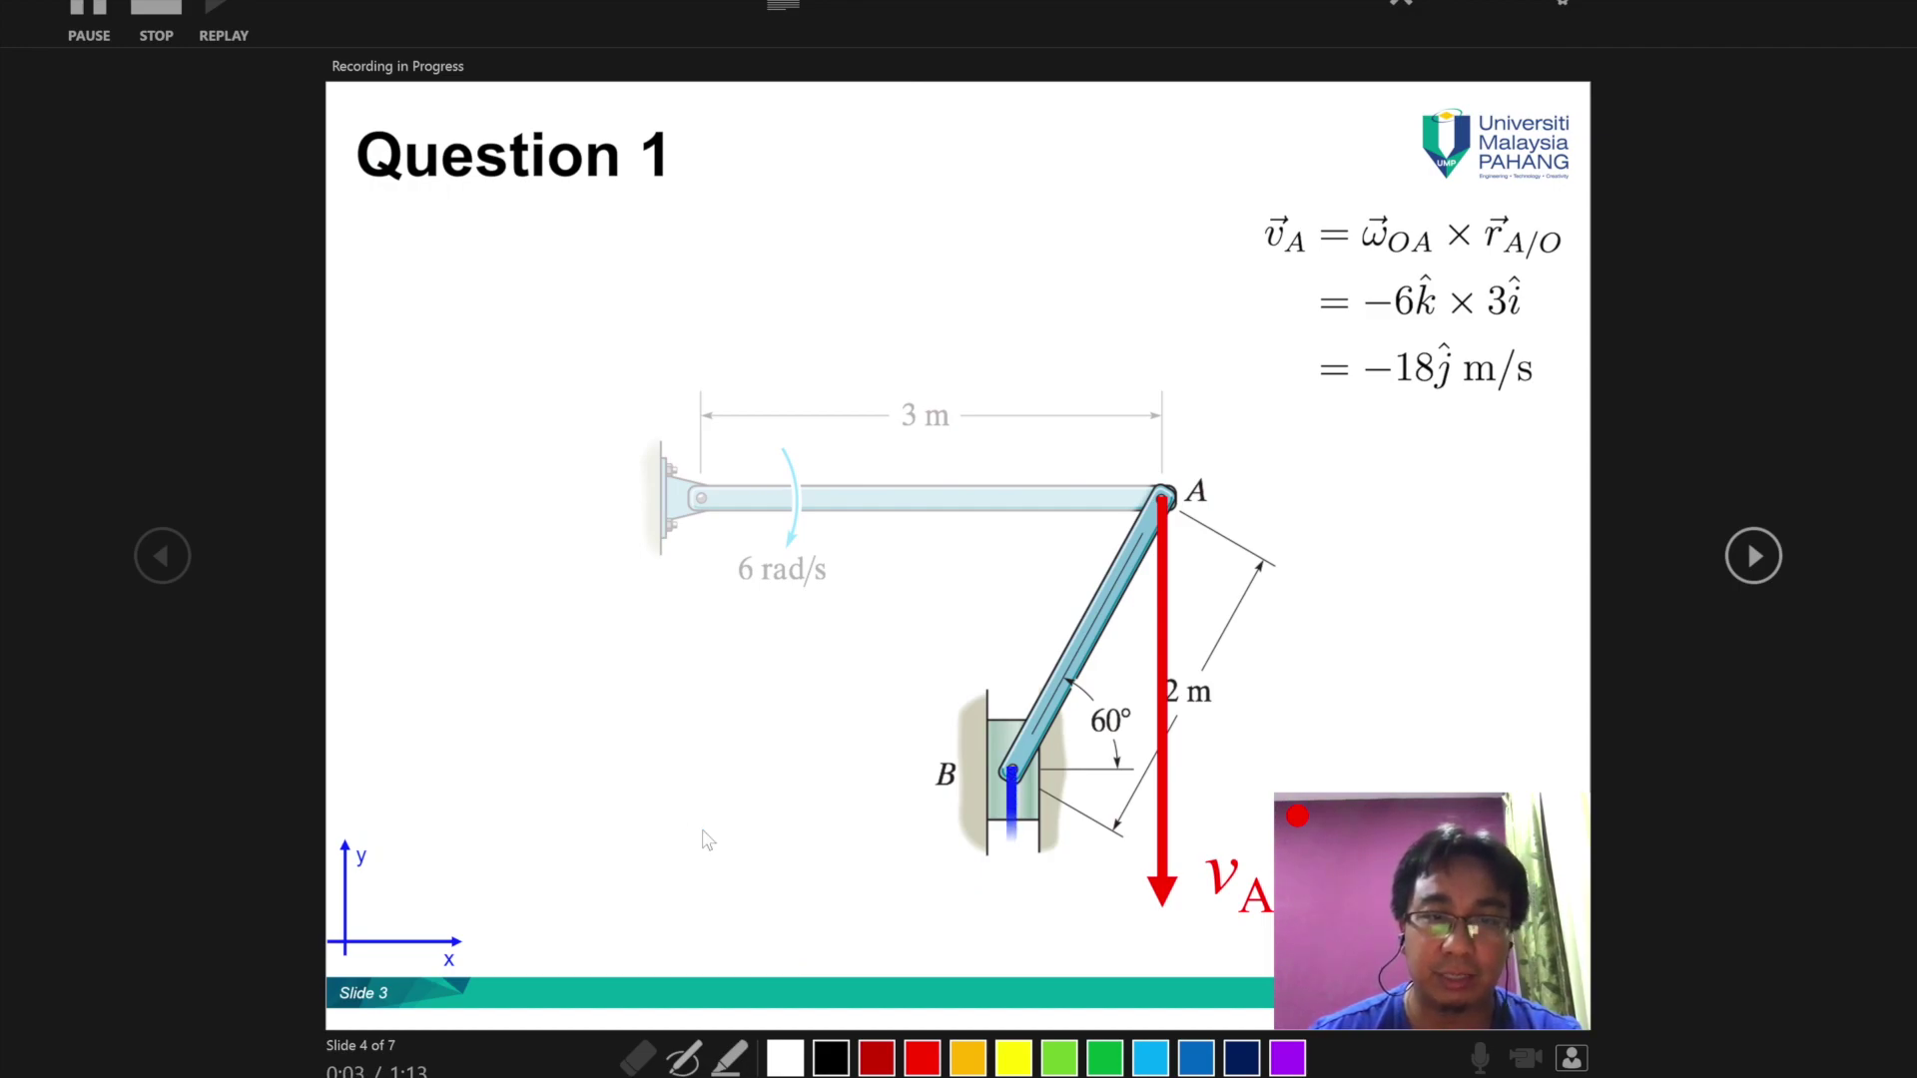
key("Right")
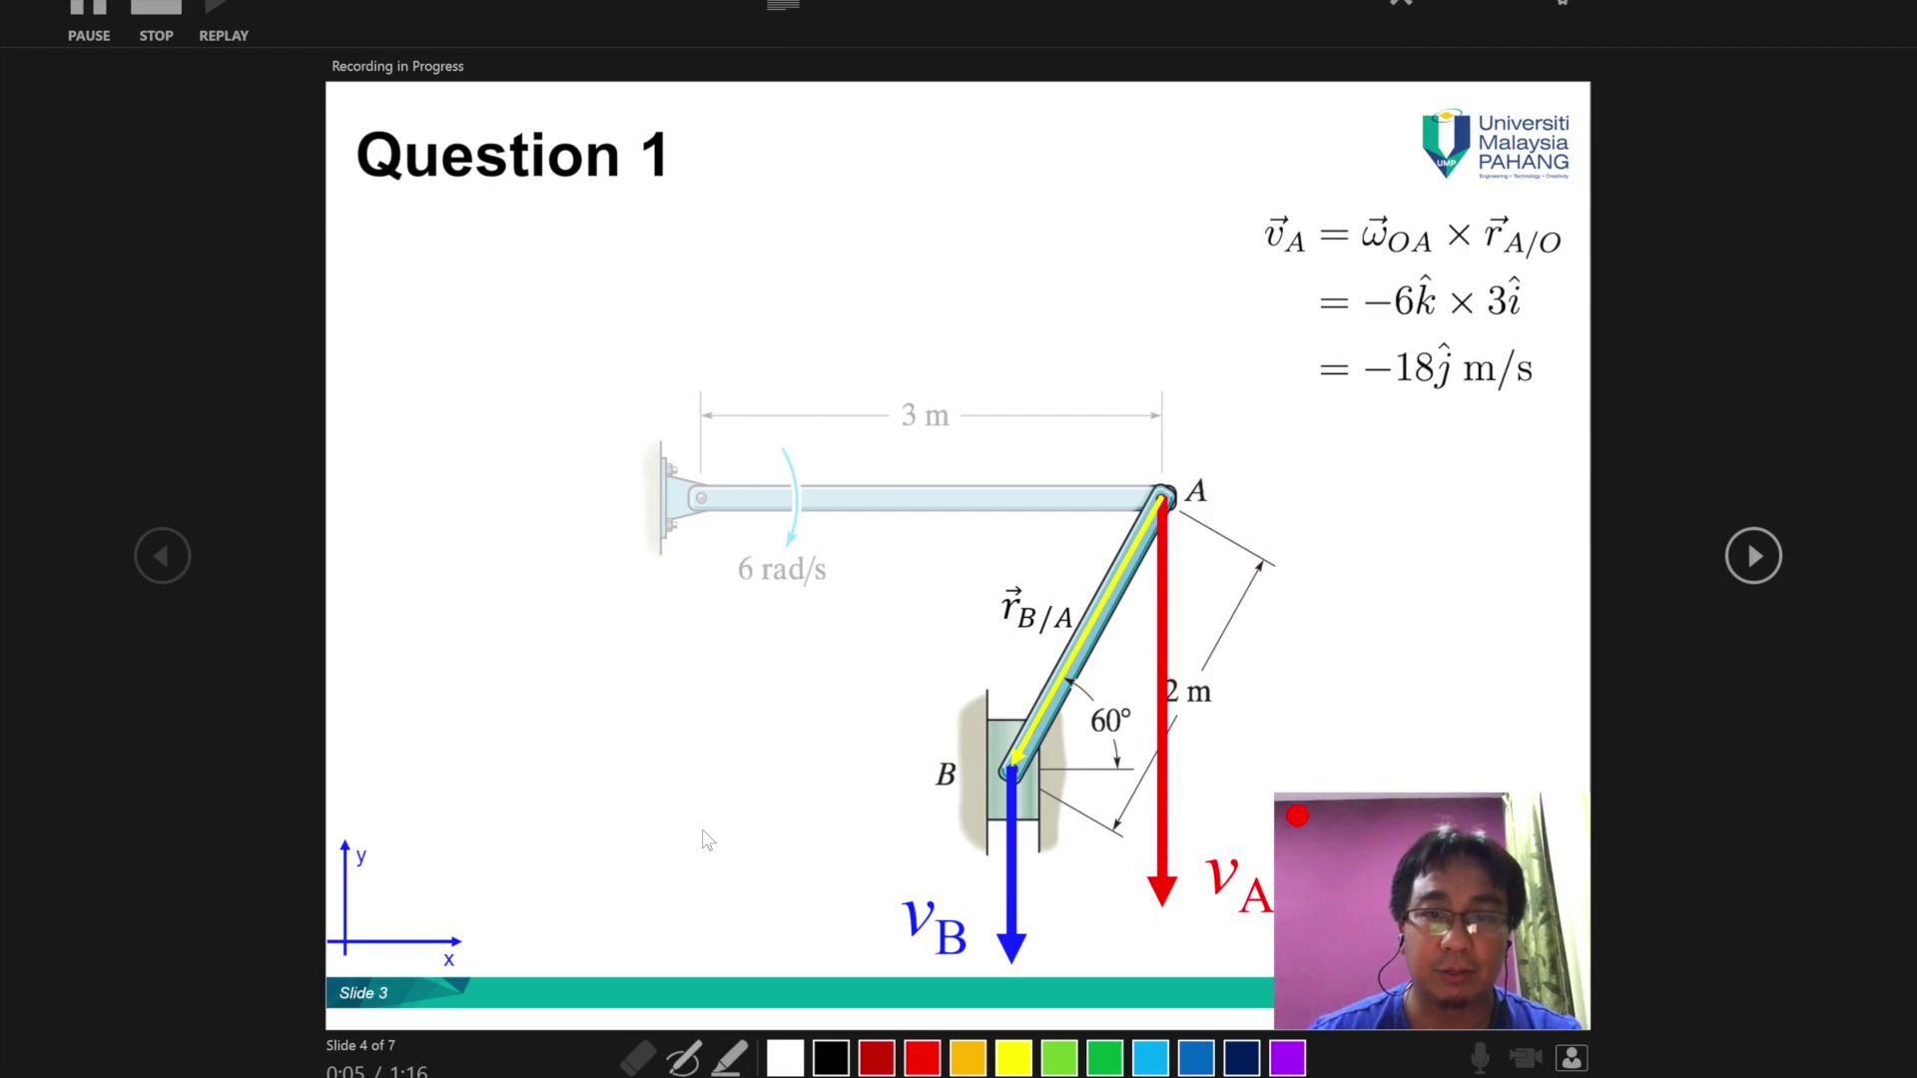
key("Right")
key("Right")
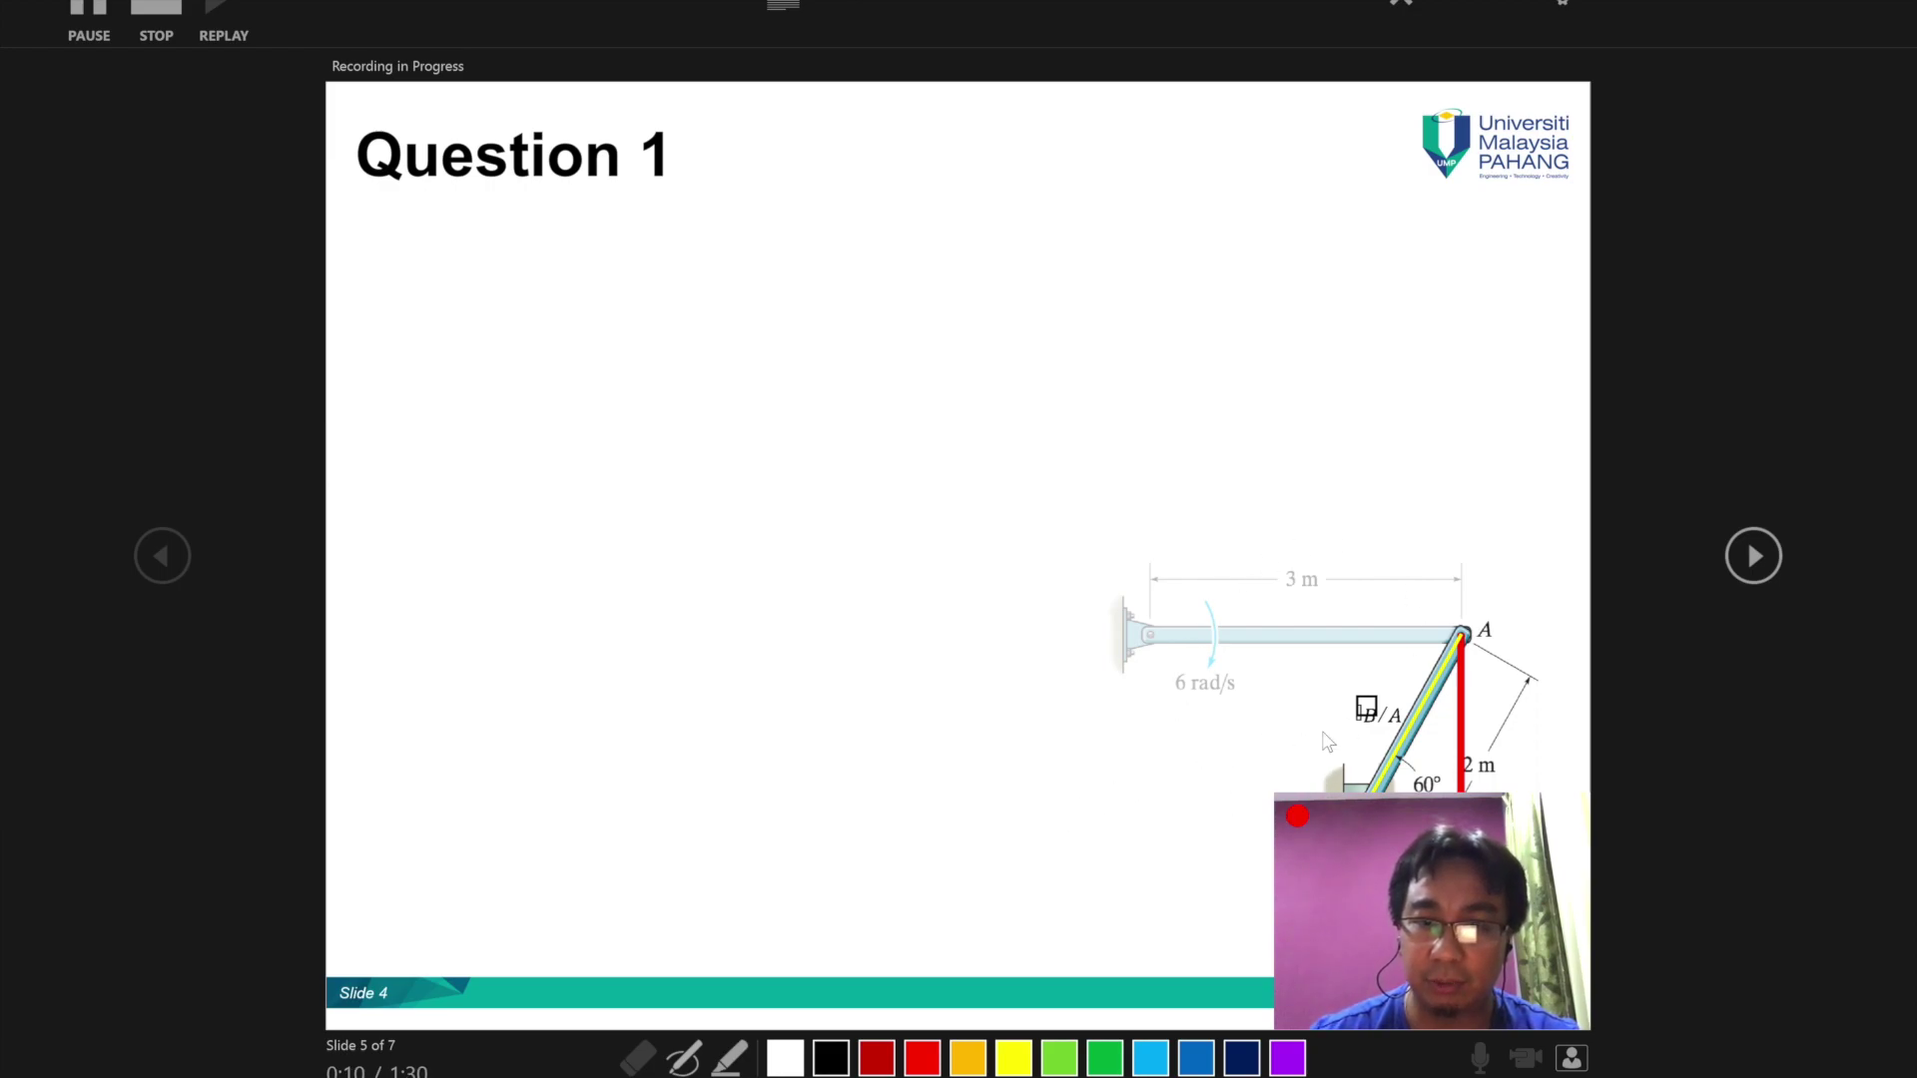
left_click(1350, 825)
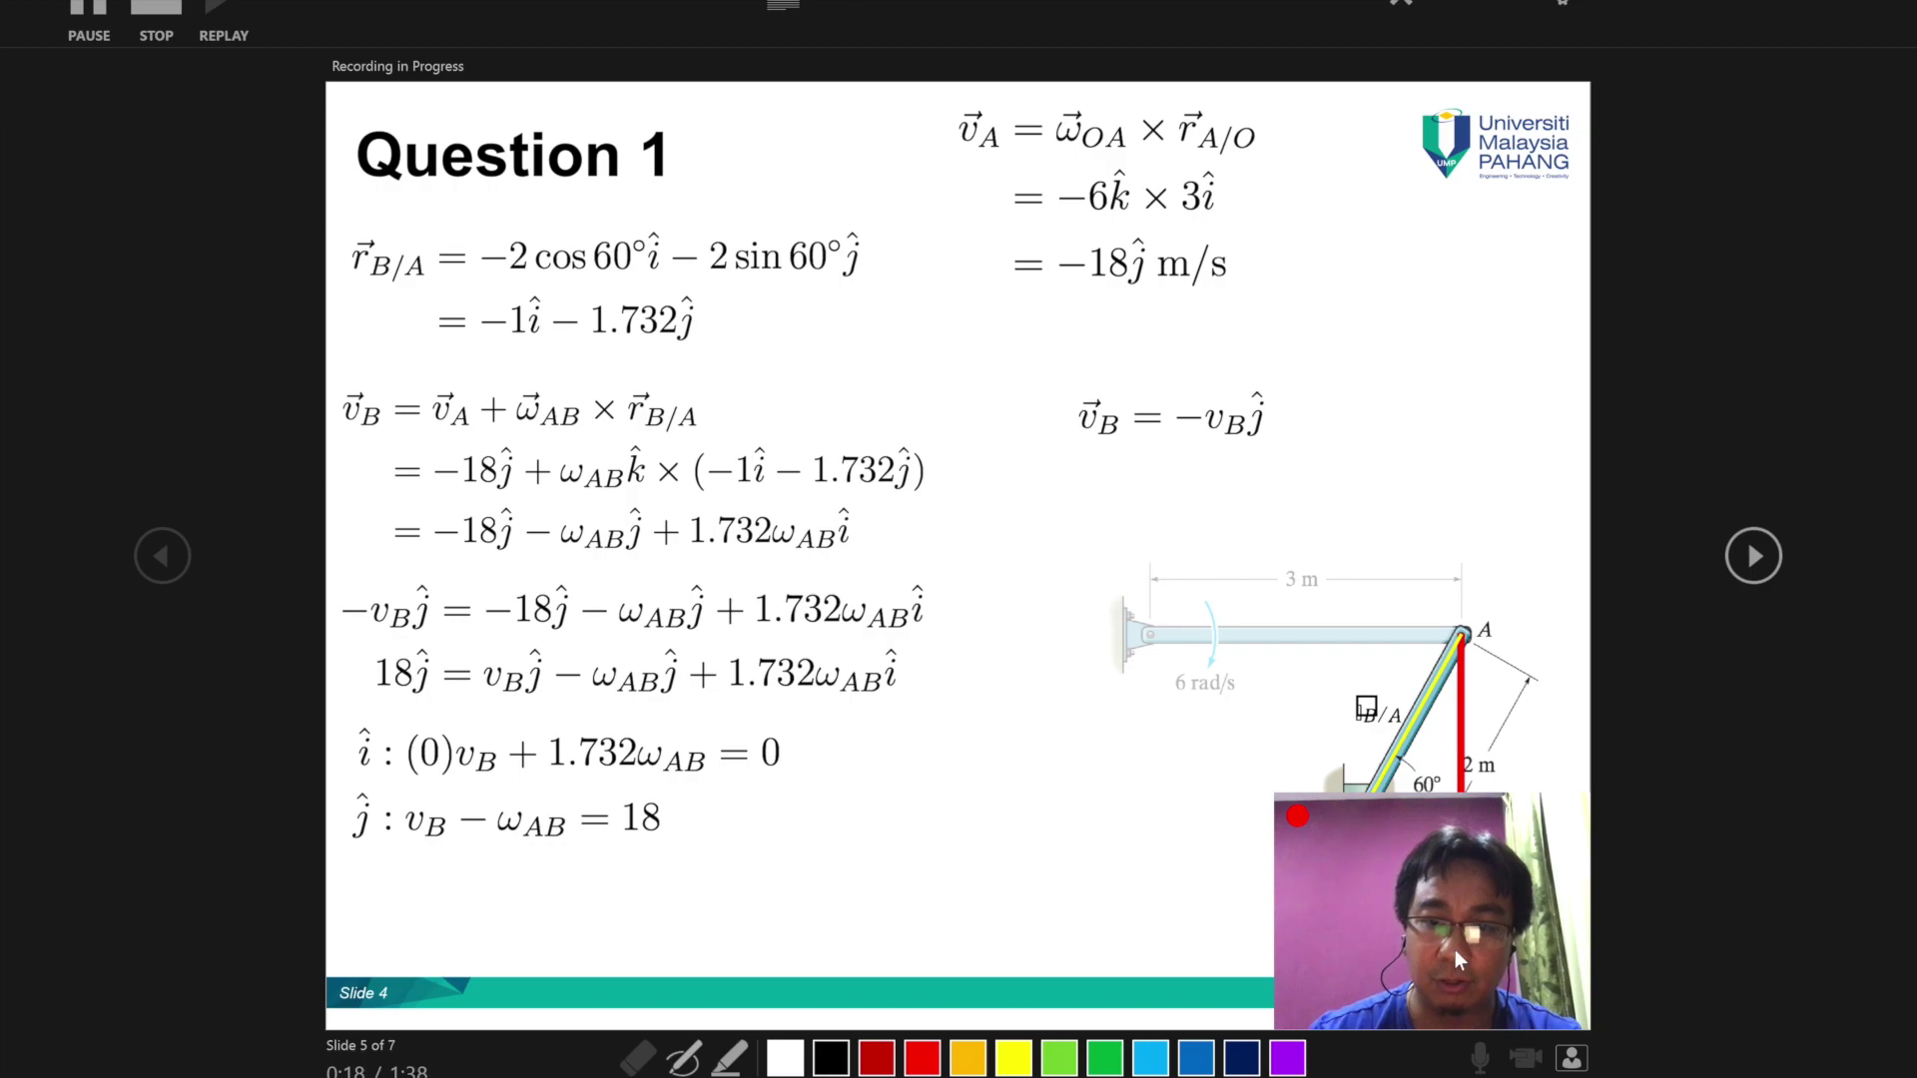
Step: Reveal the answer v_B = 18 m/s, ω_AB = 0, then show Question 2's dotted circle around O
left_click(1571, 1060)
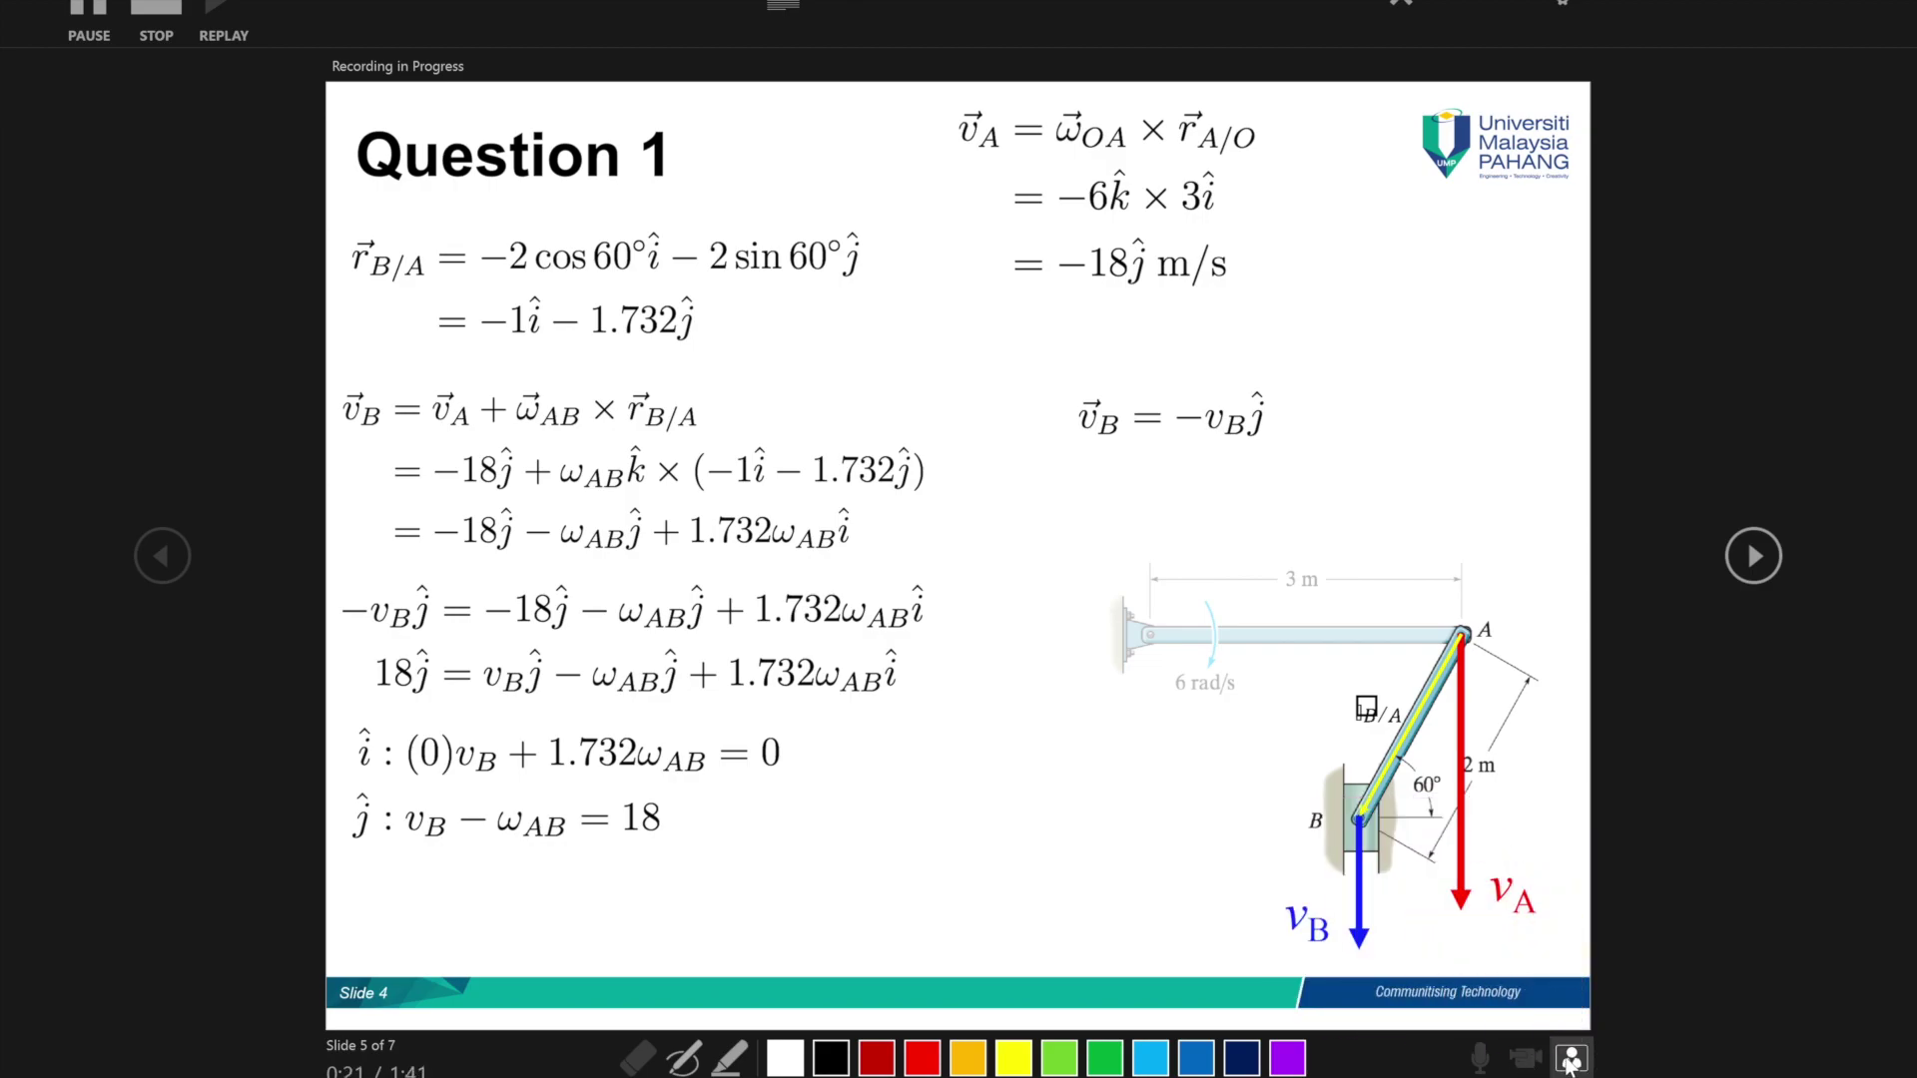
left_click(1459, 882)
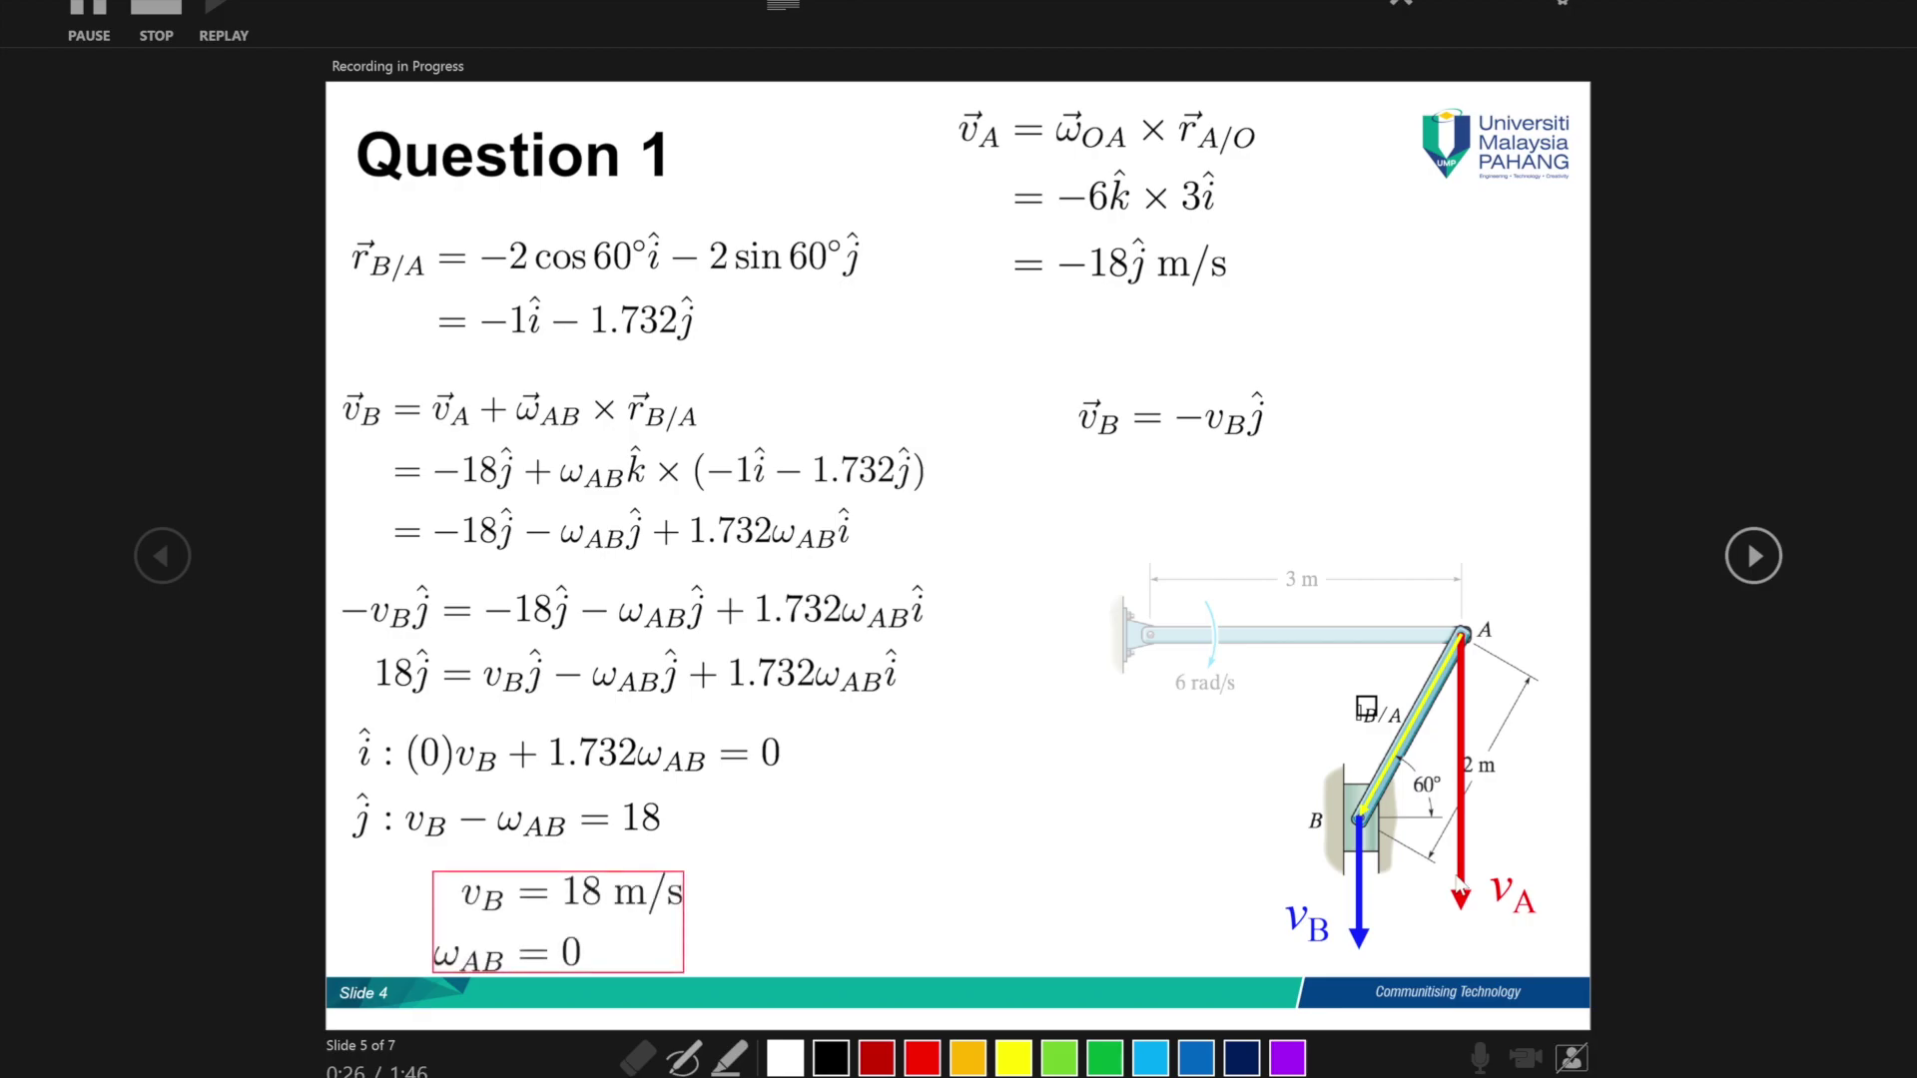
left_click(1459, 883)
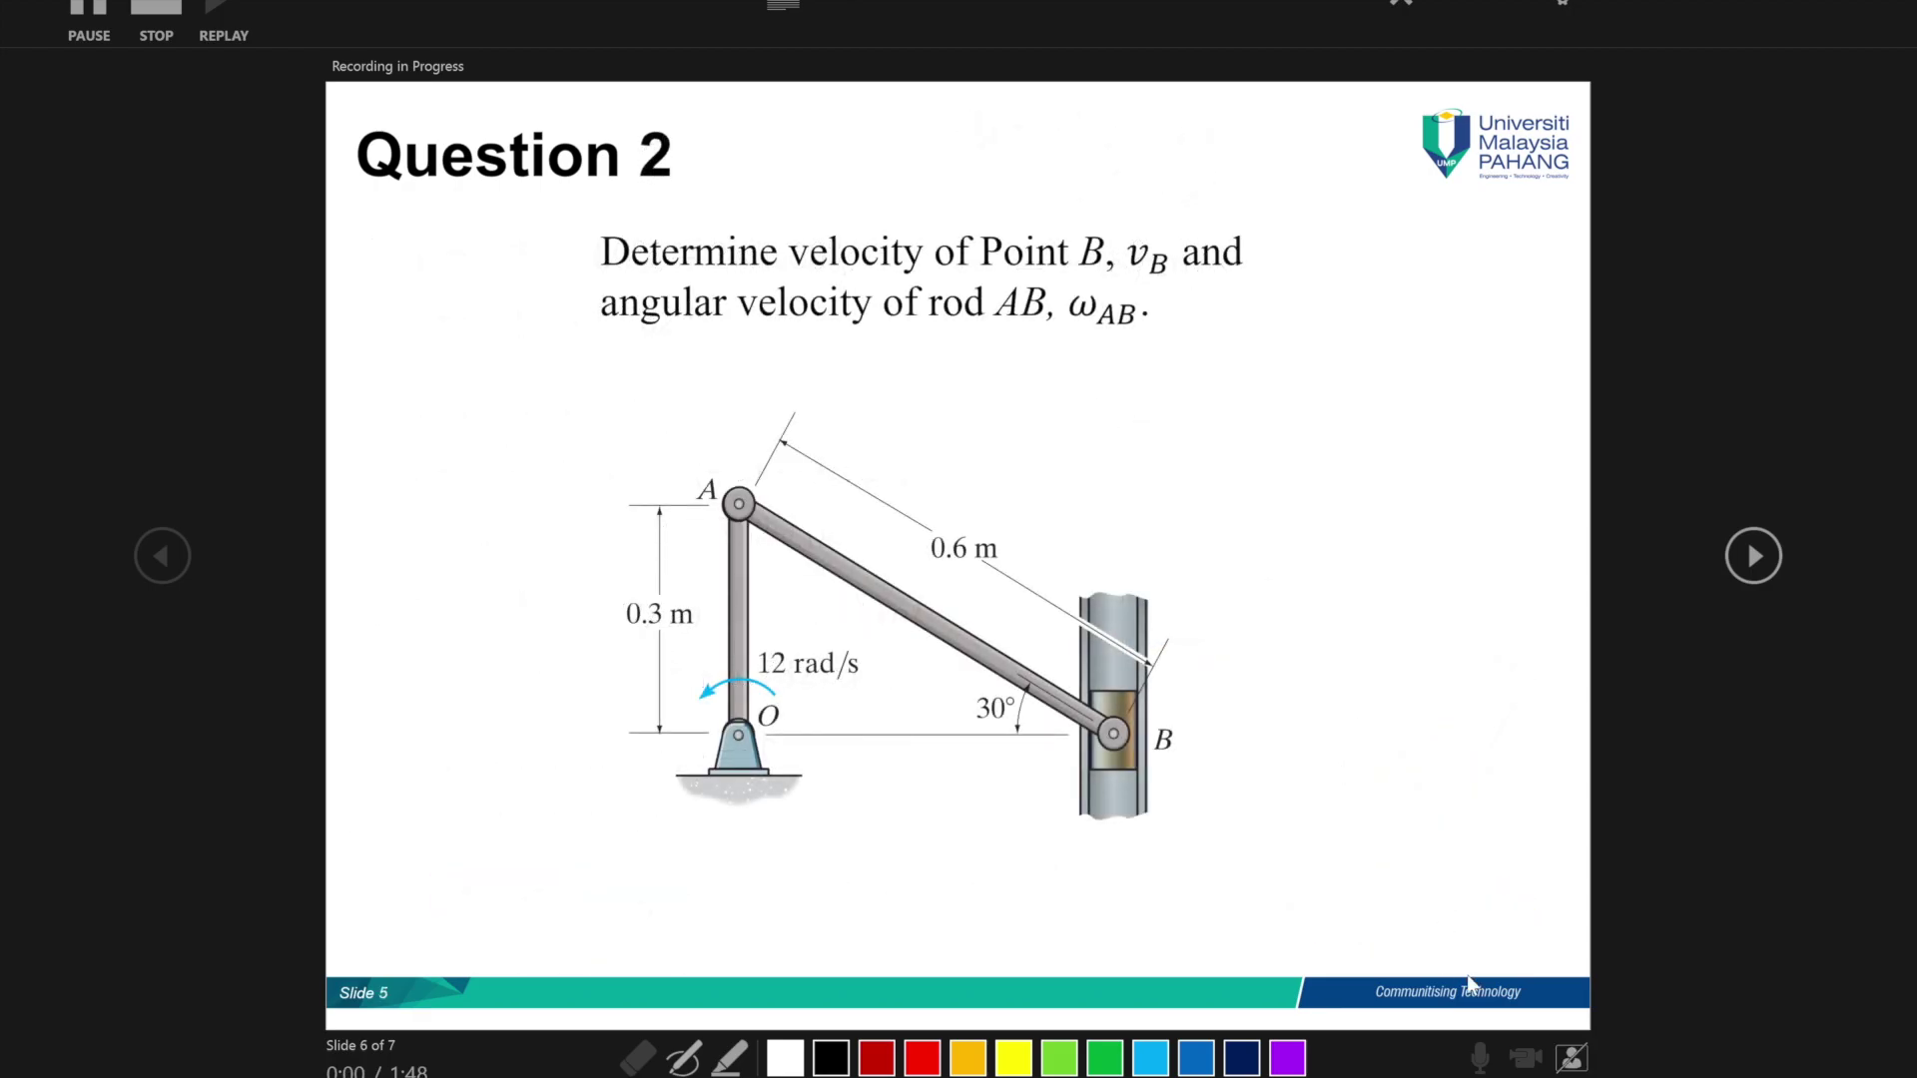
left_click(1572, 1061)
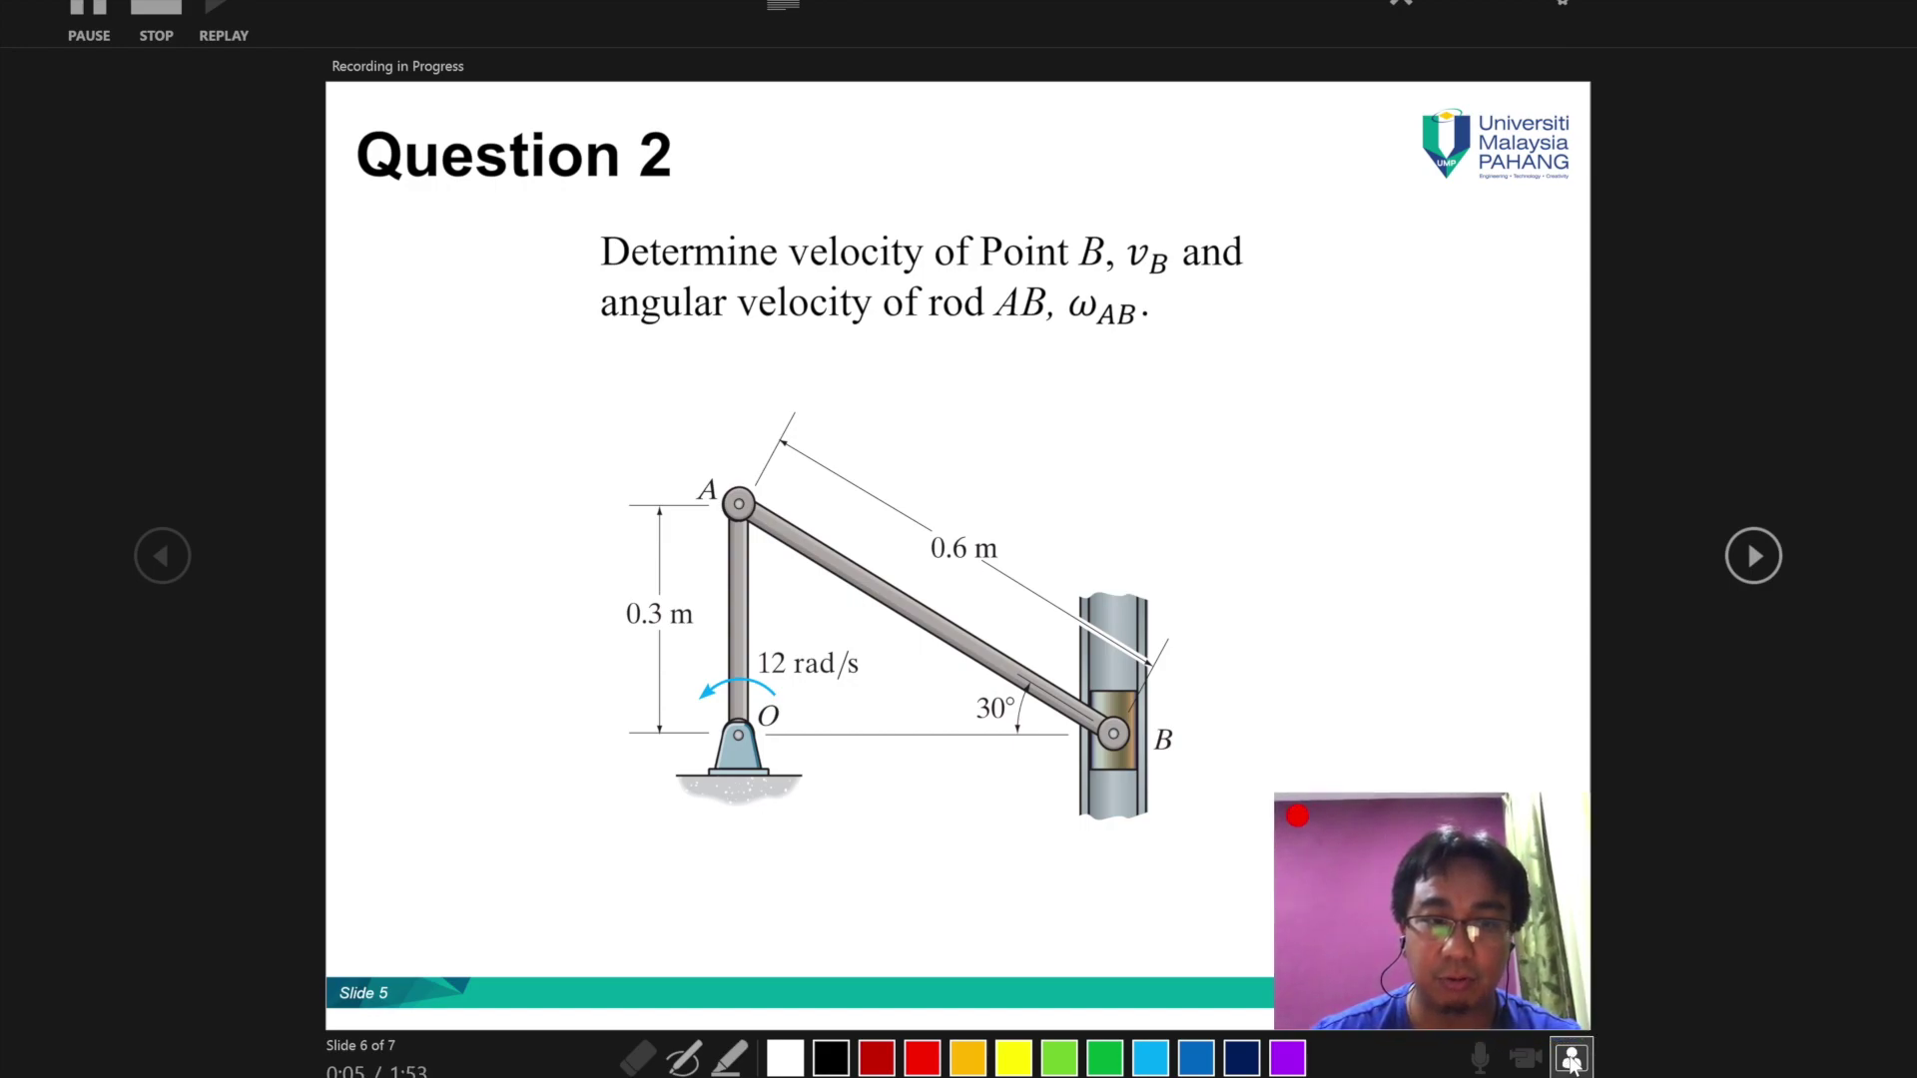
key("Right")
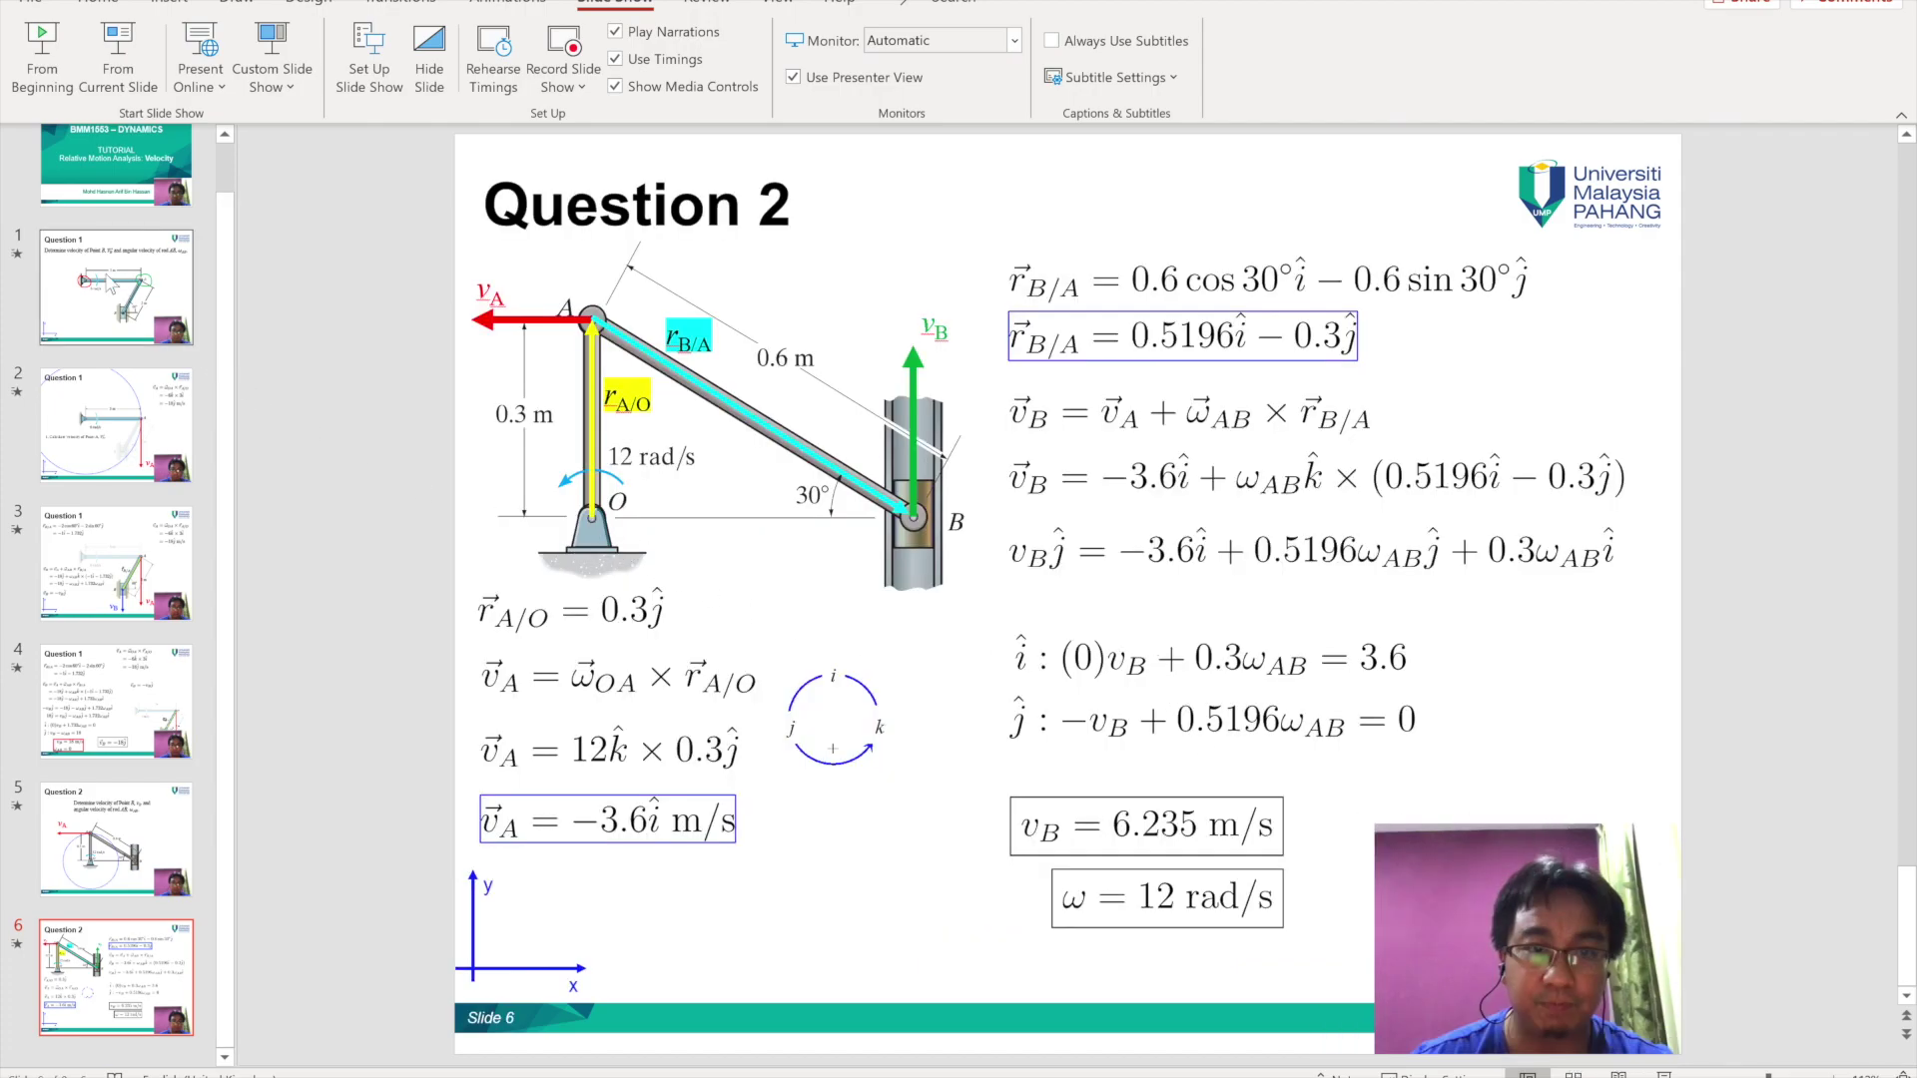
Step: Return to the BMM1553 – DYNAMICS title slide, then bring up the File backstage
scroll(110, 282, "up", 1)
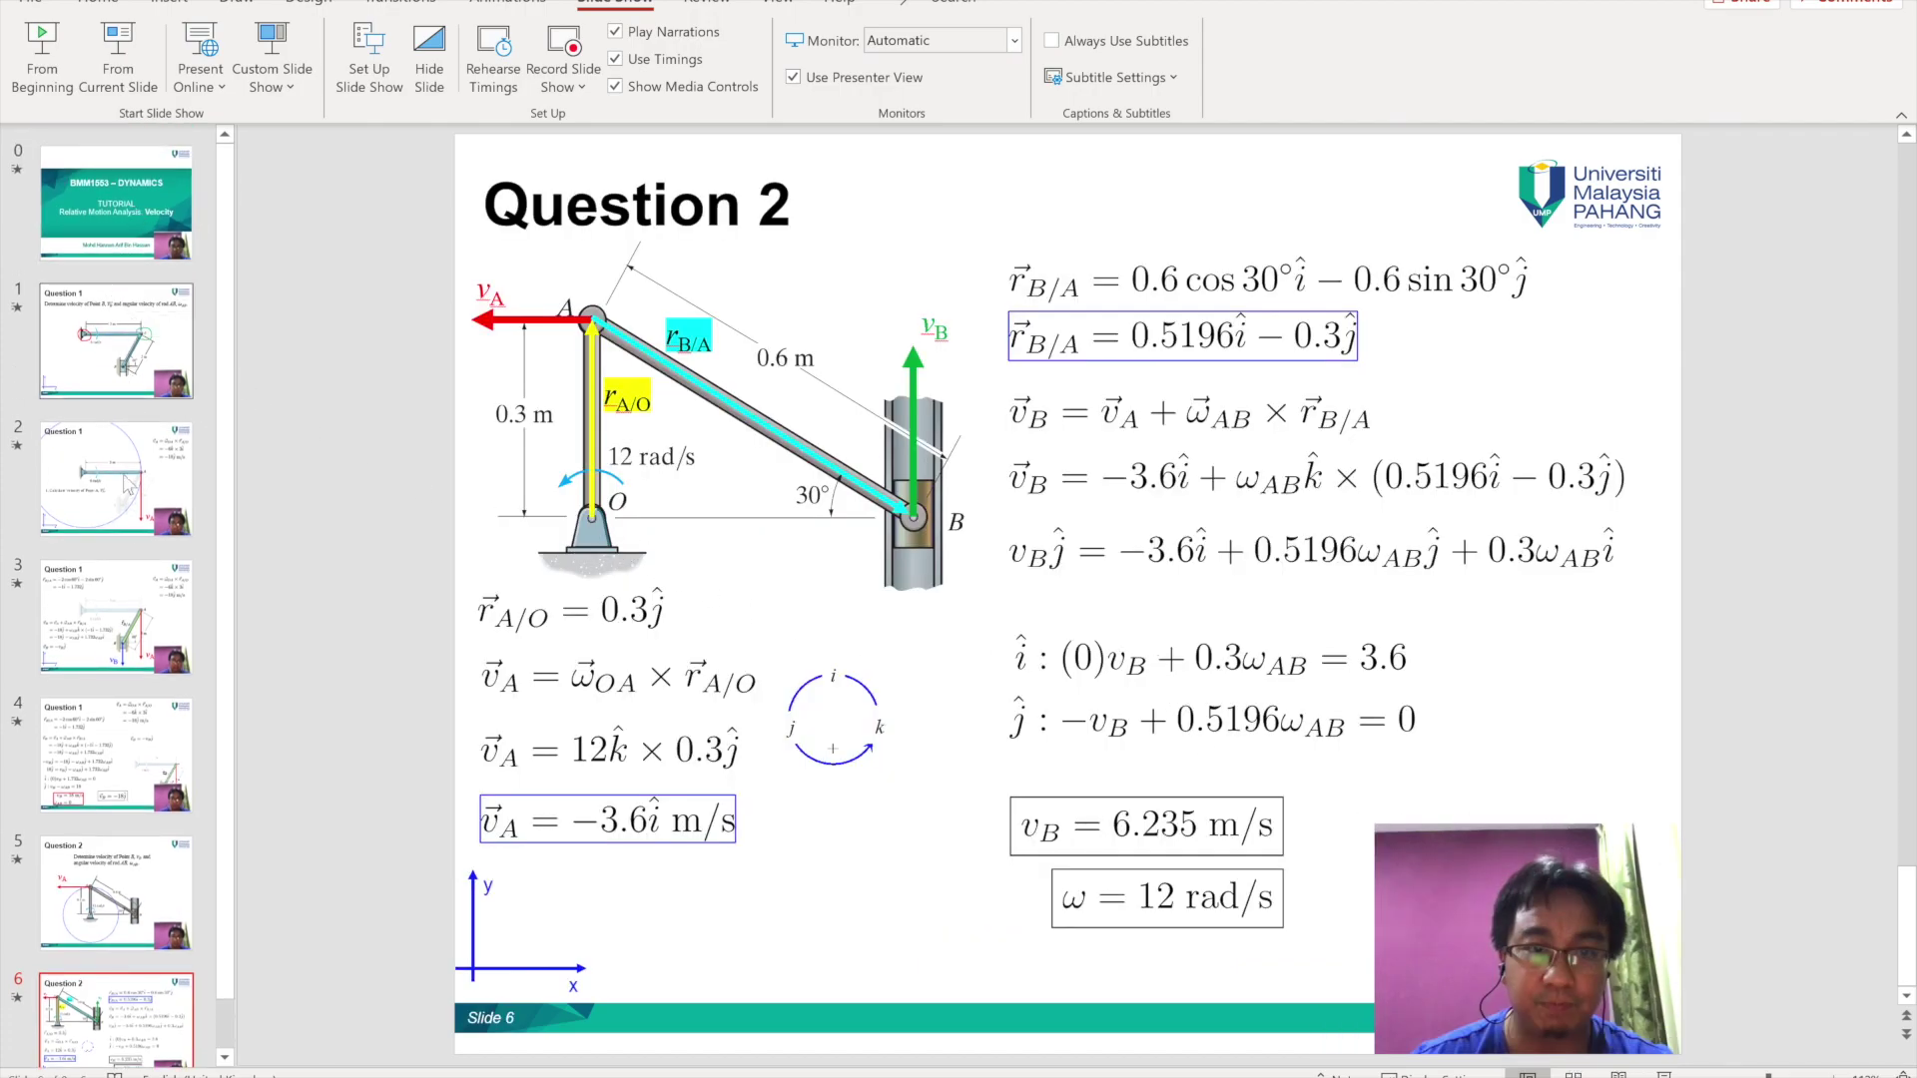
left_click(127, 222)
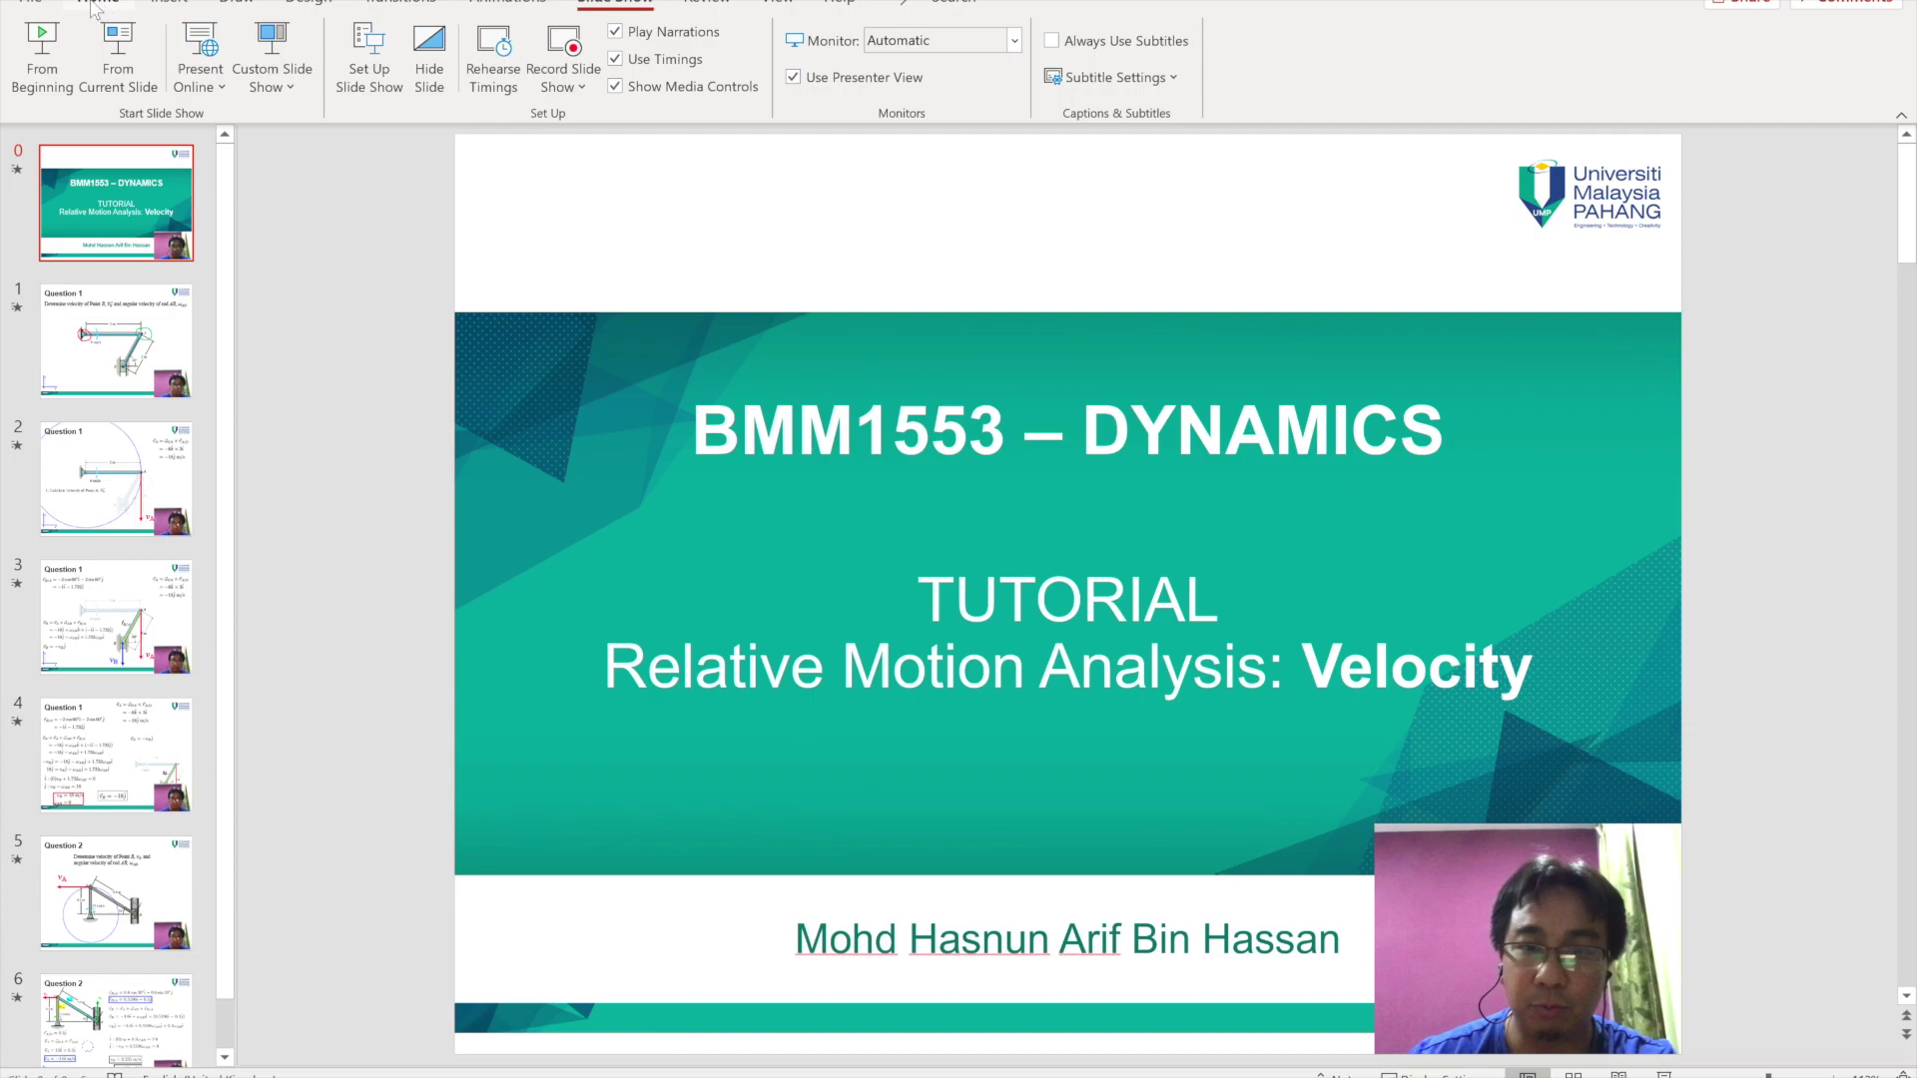
left_click(33, 6)
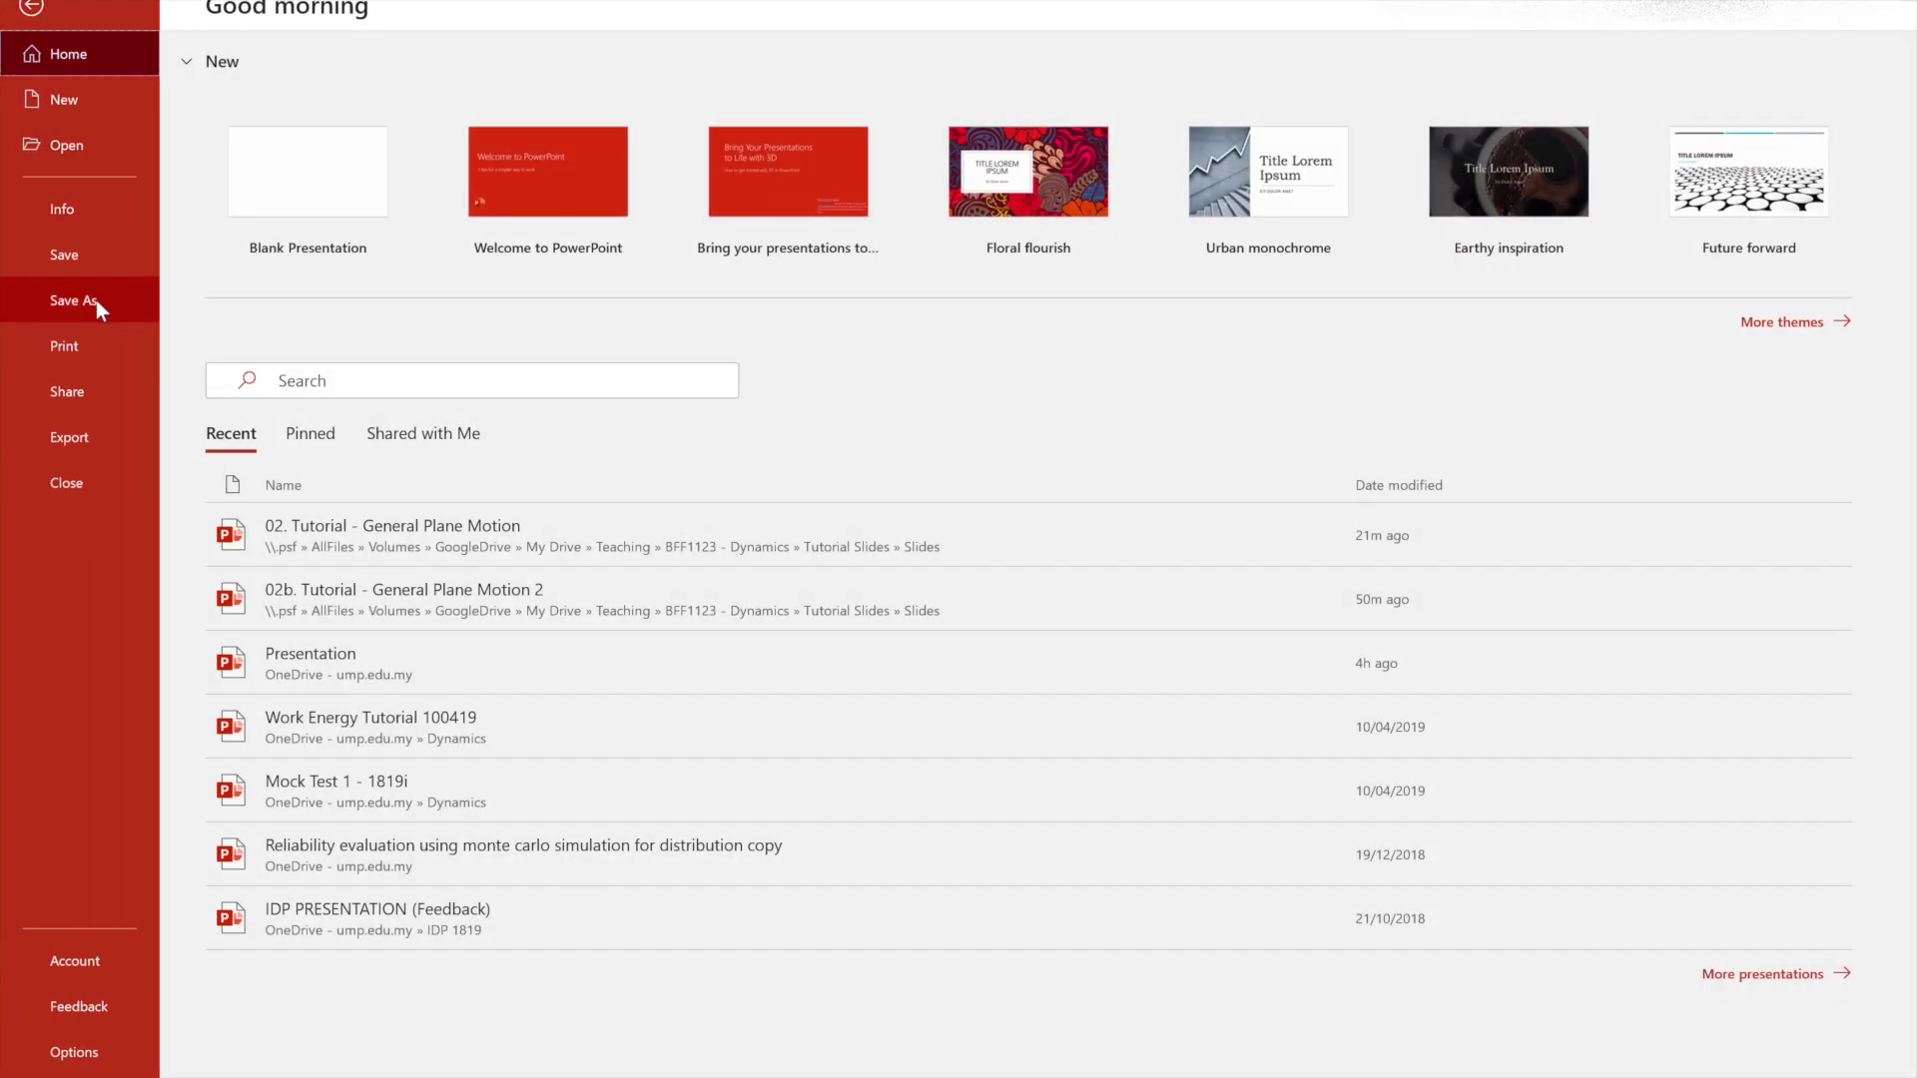
Step: Save the deck to the Desktop as MPEG-4 Video '02. Tutorial - General Plane Motion'
left_click(98, 300)
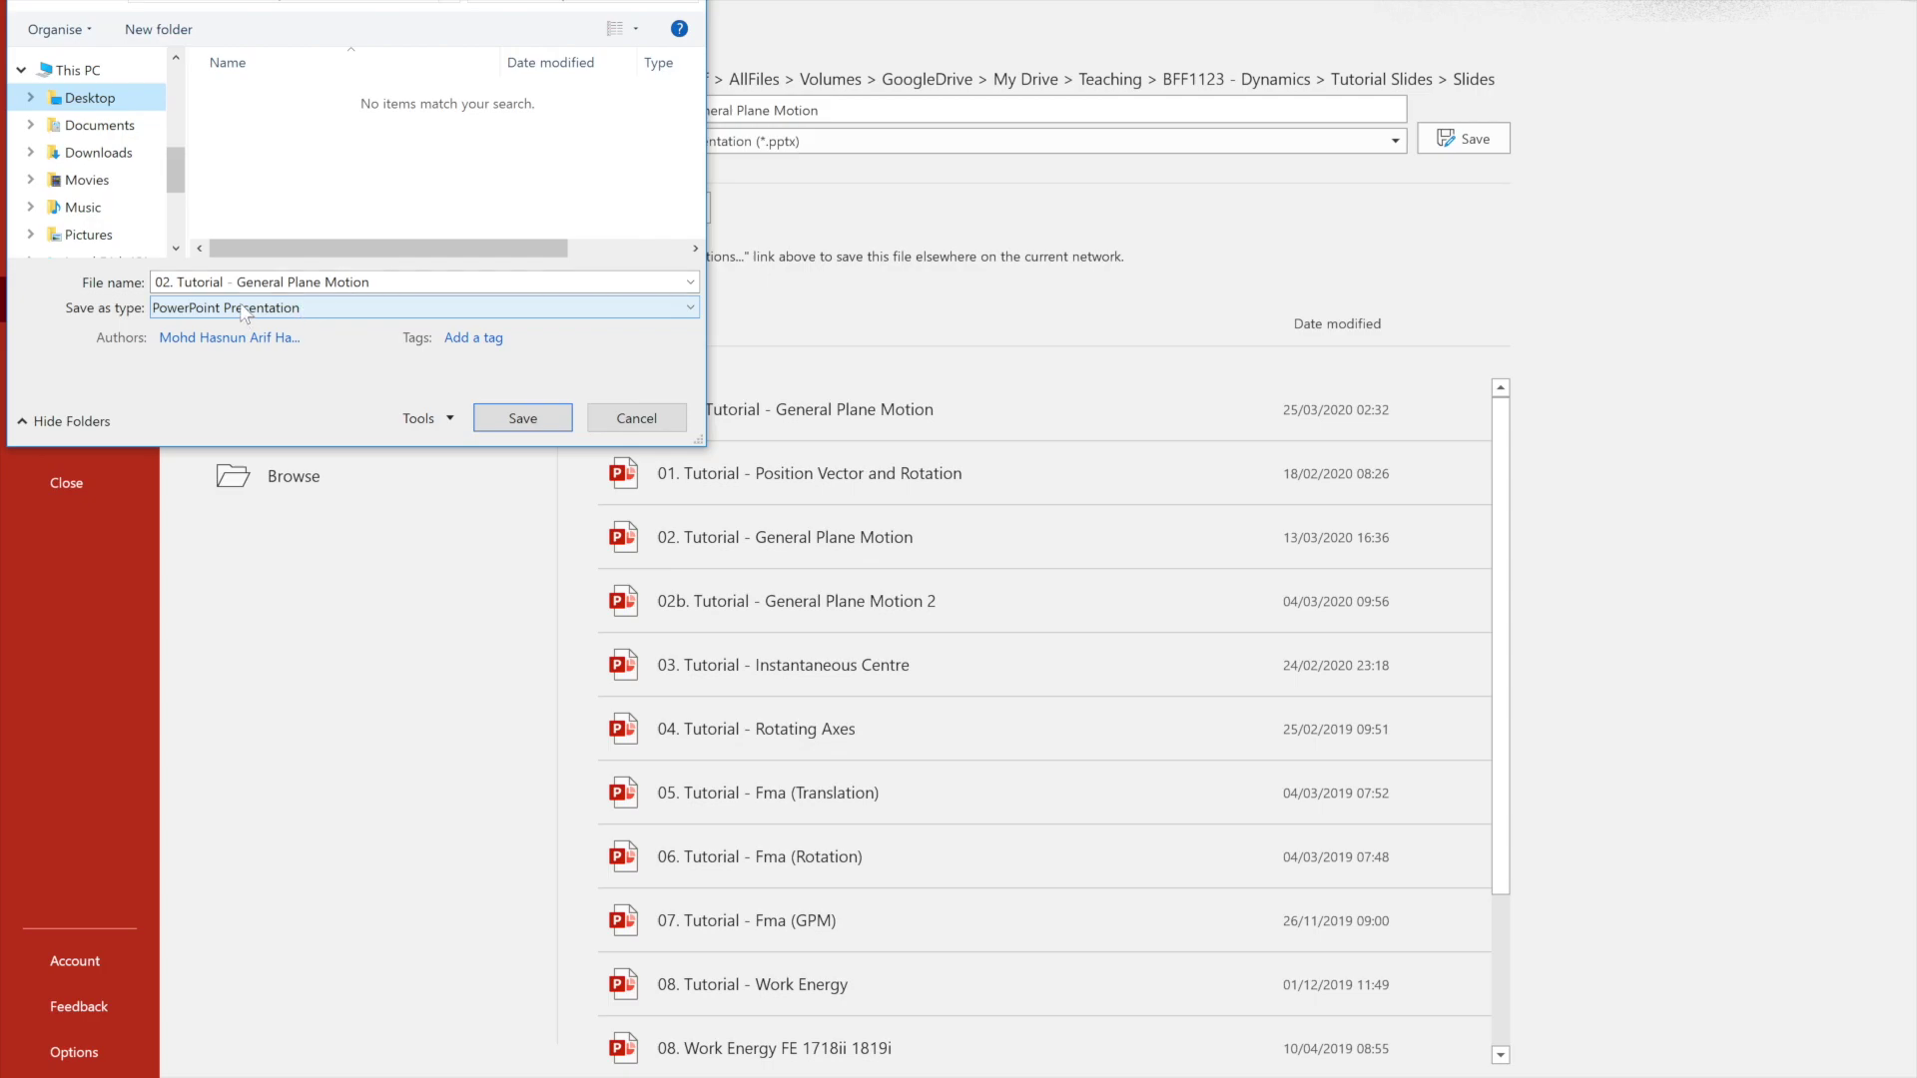
left_click(203, 314)
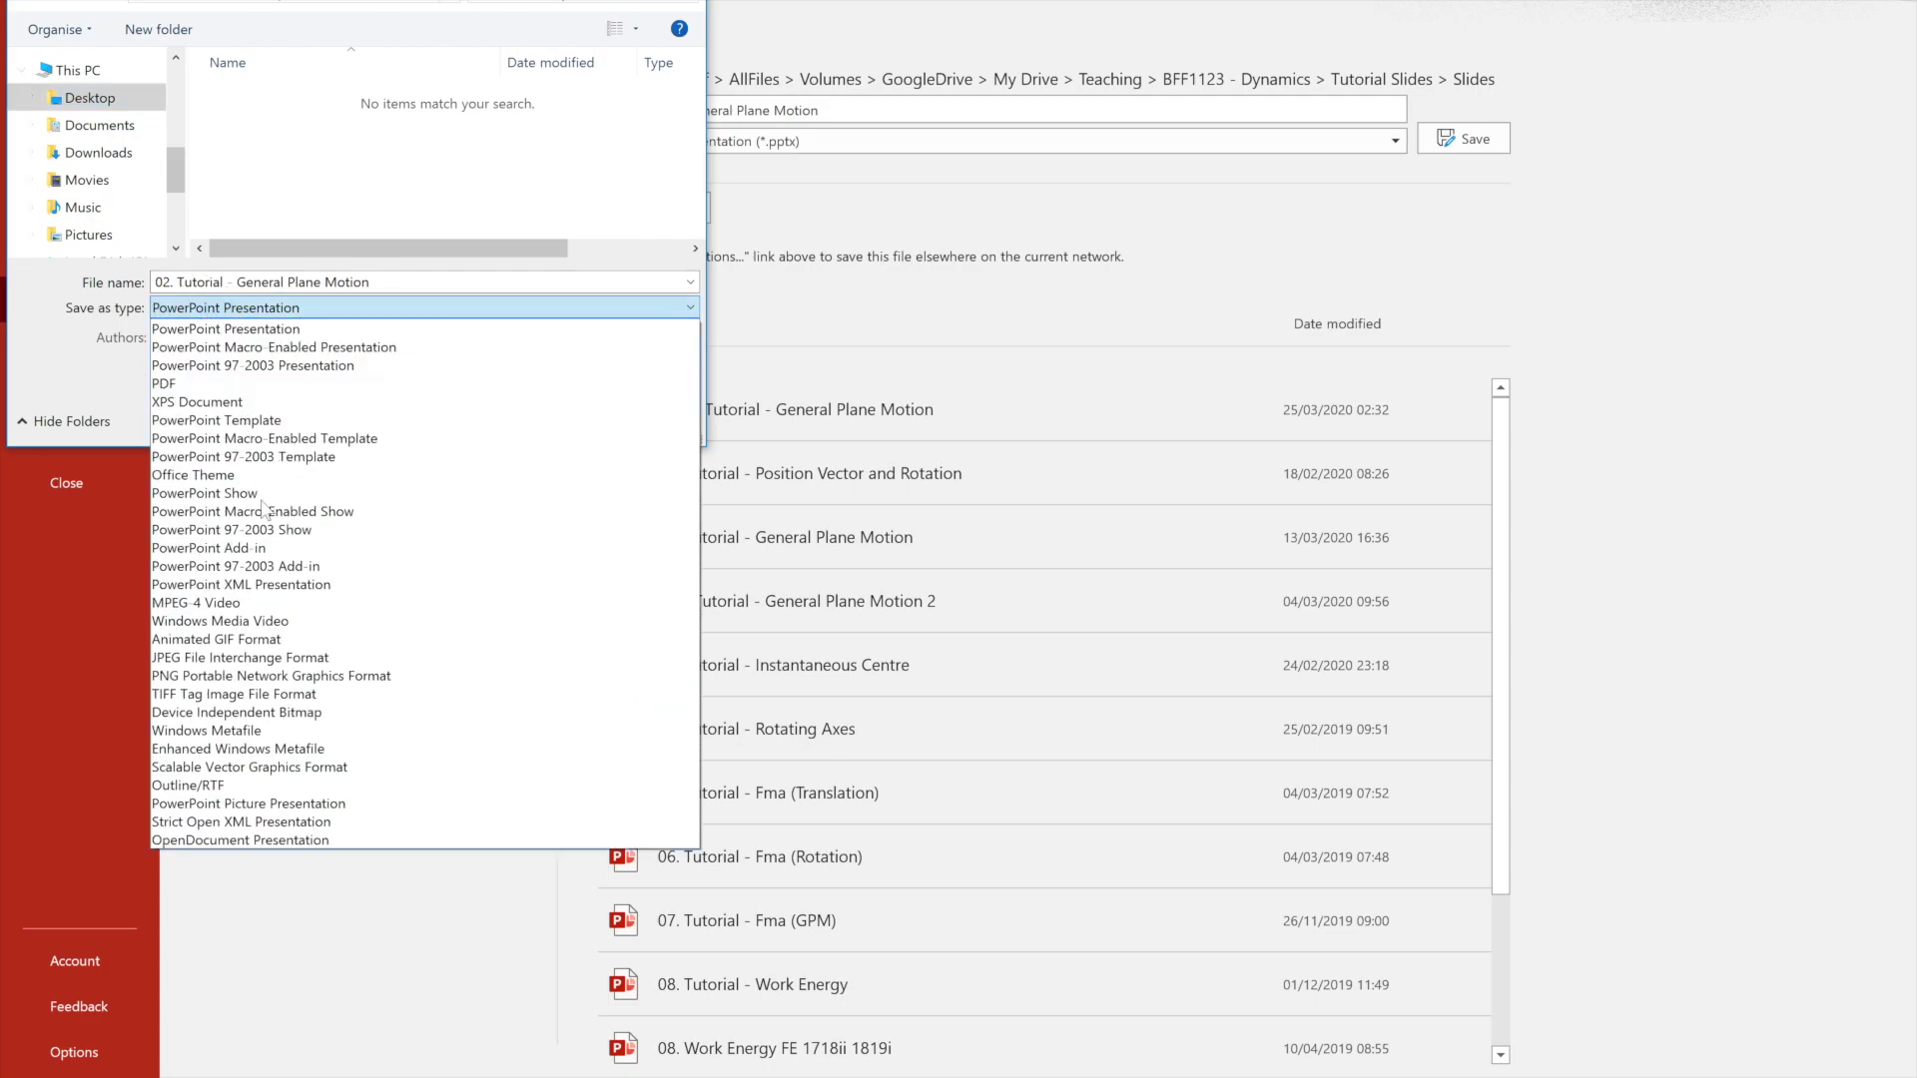
left_click(243, 603)
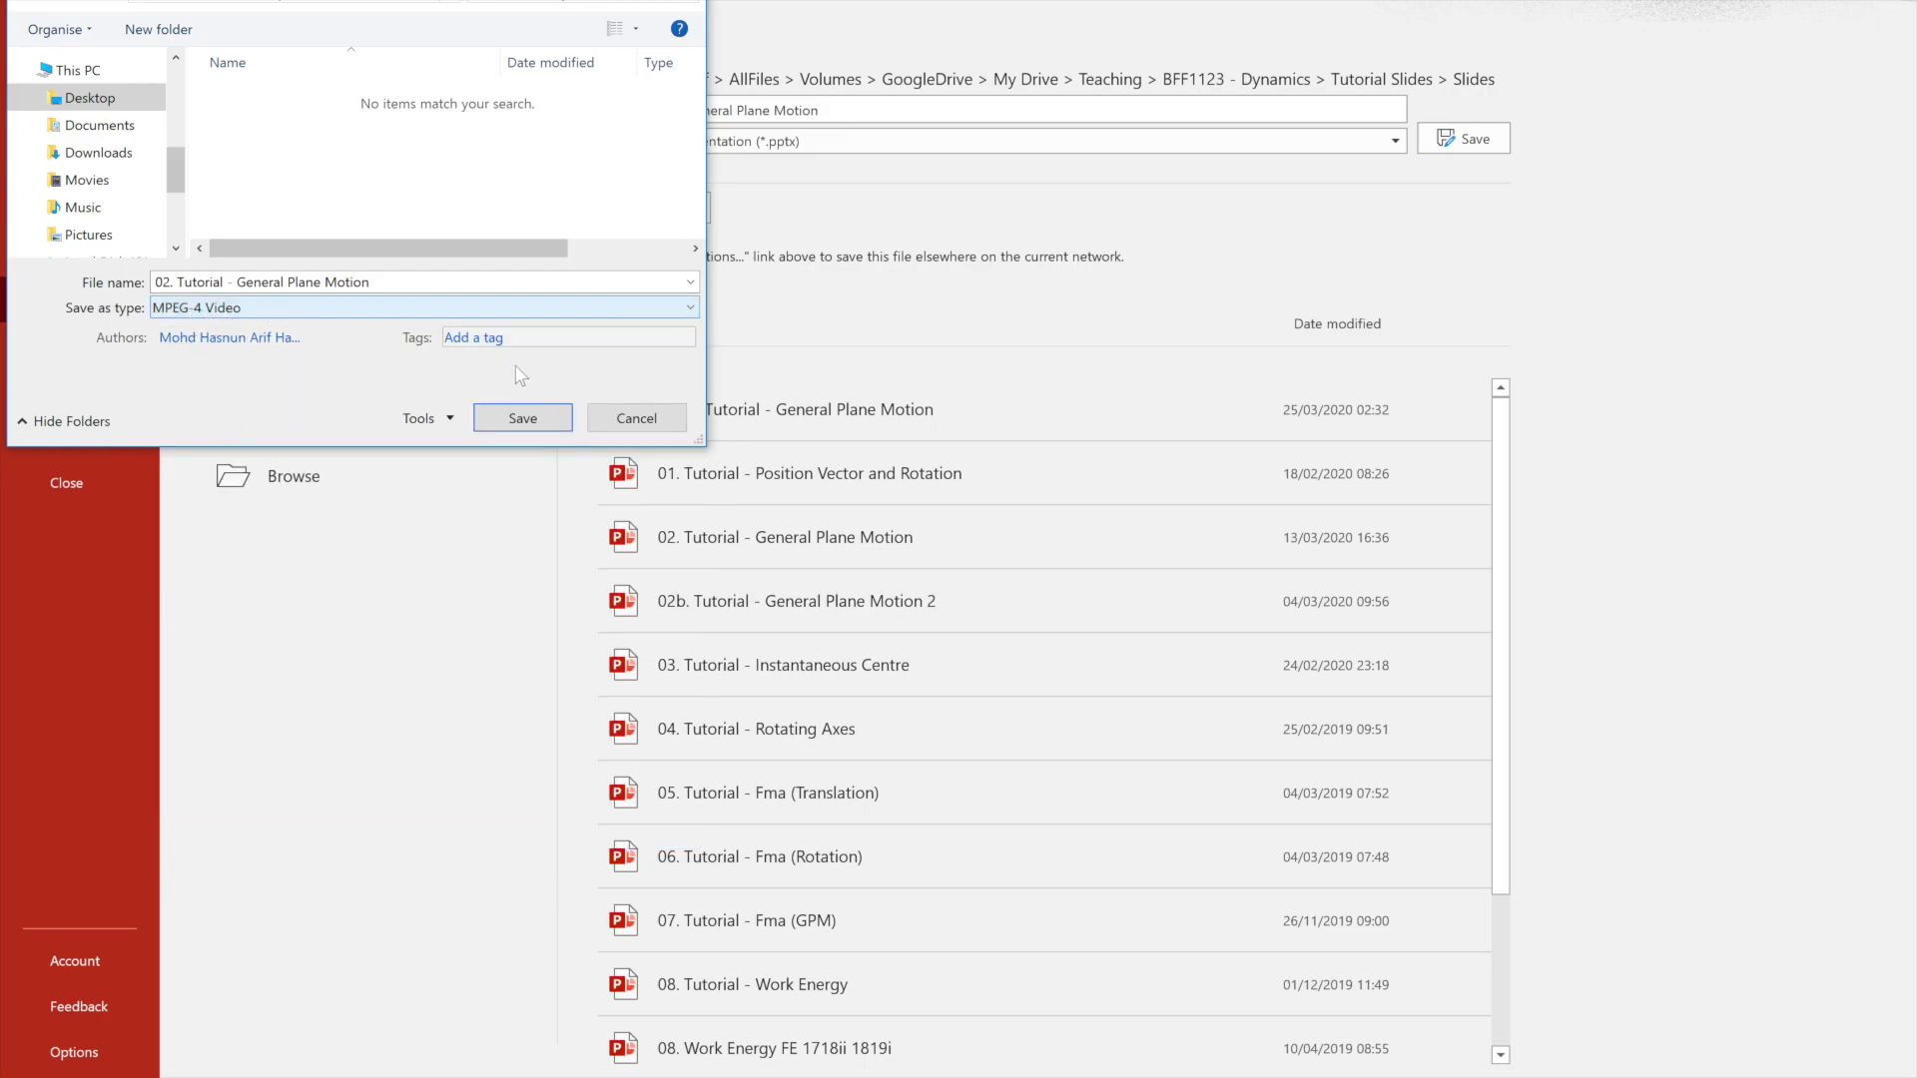
left_click(520, 422)
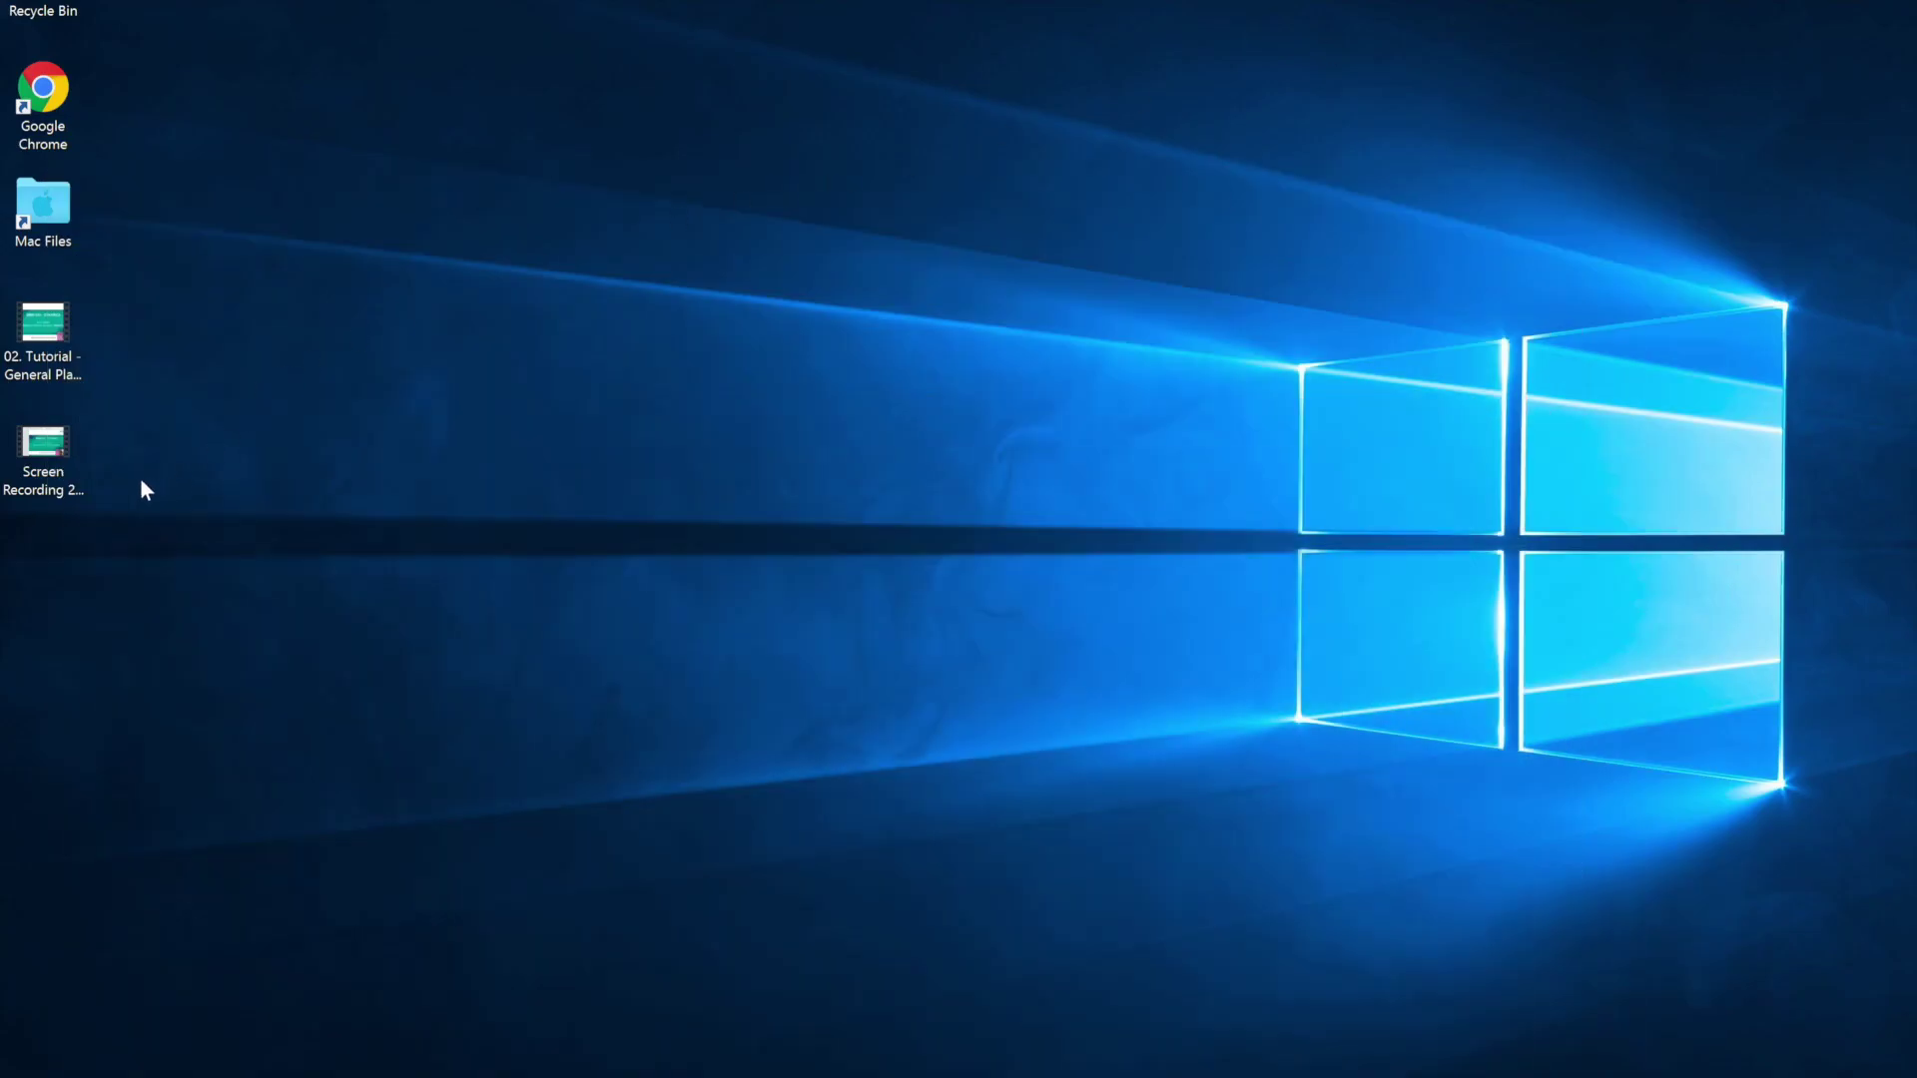
left_click(62, 330)
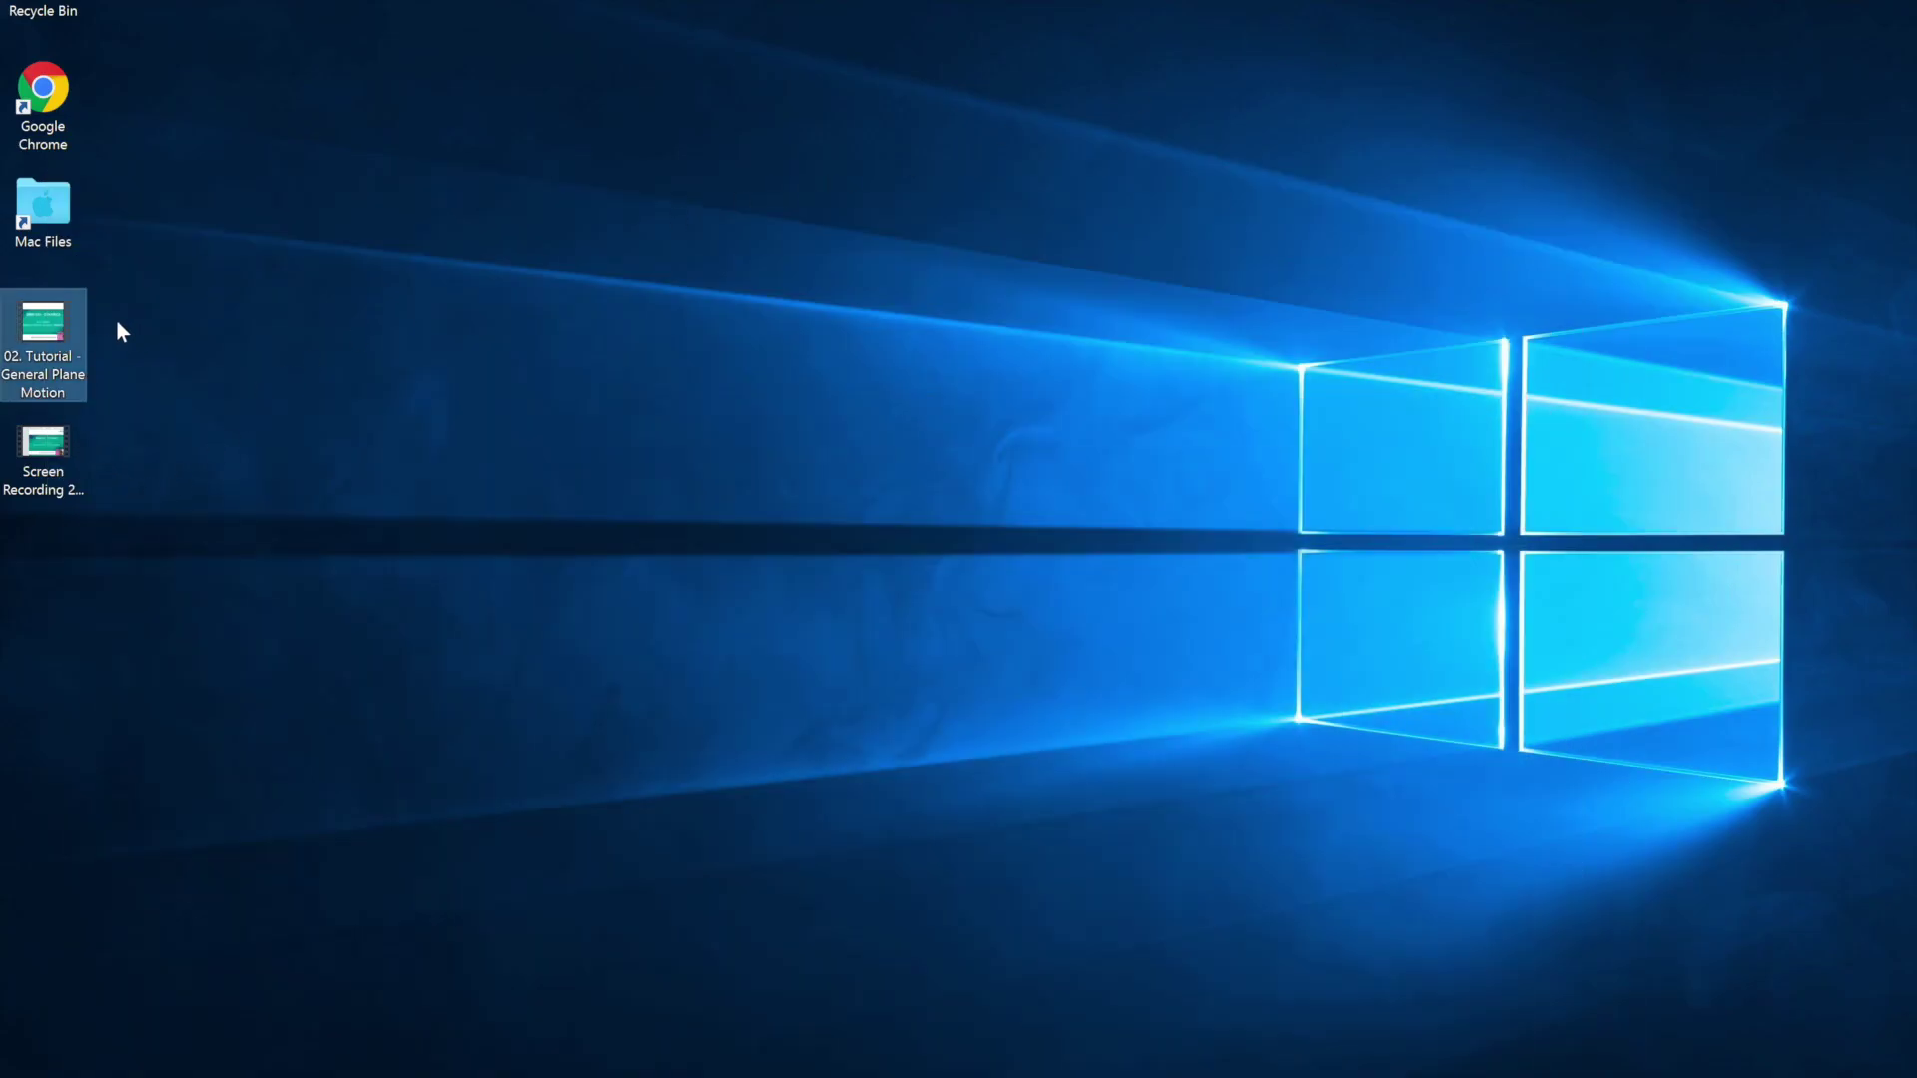
double_click(40, 335)
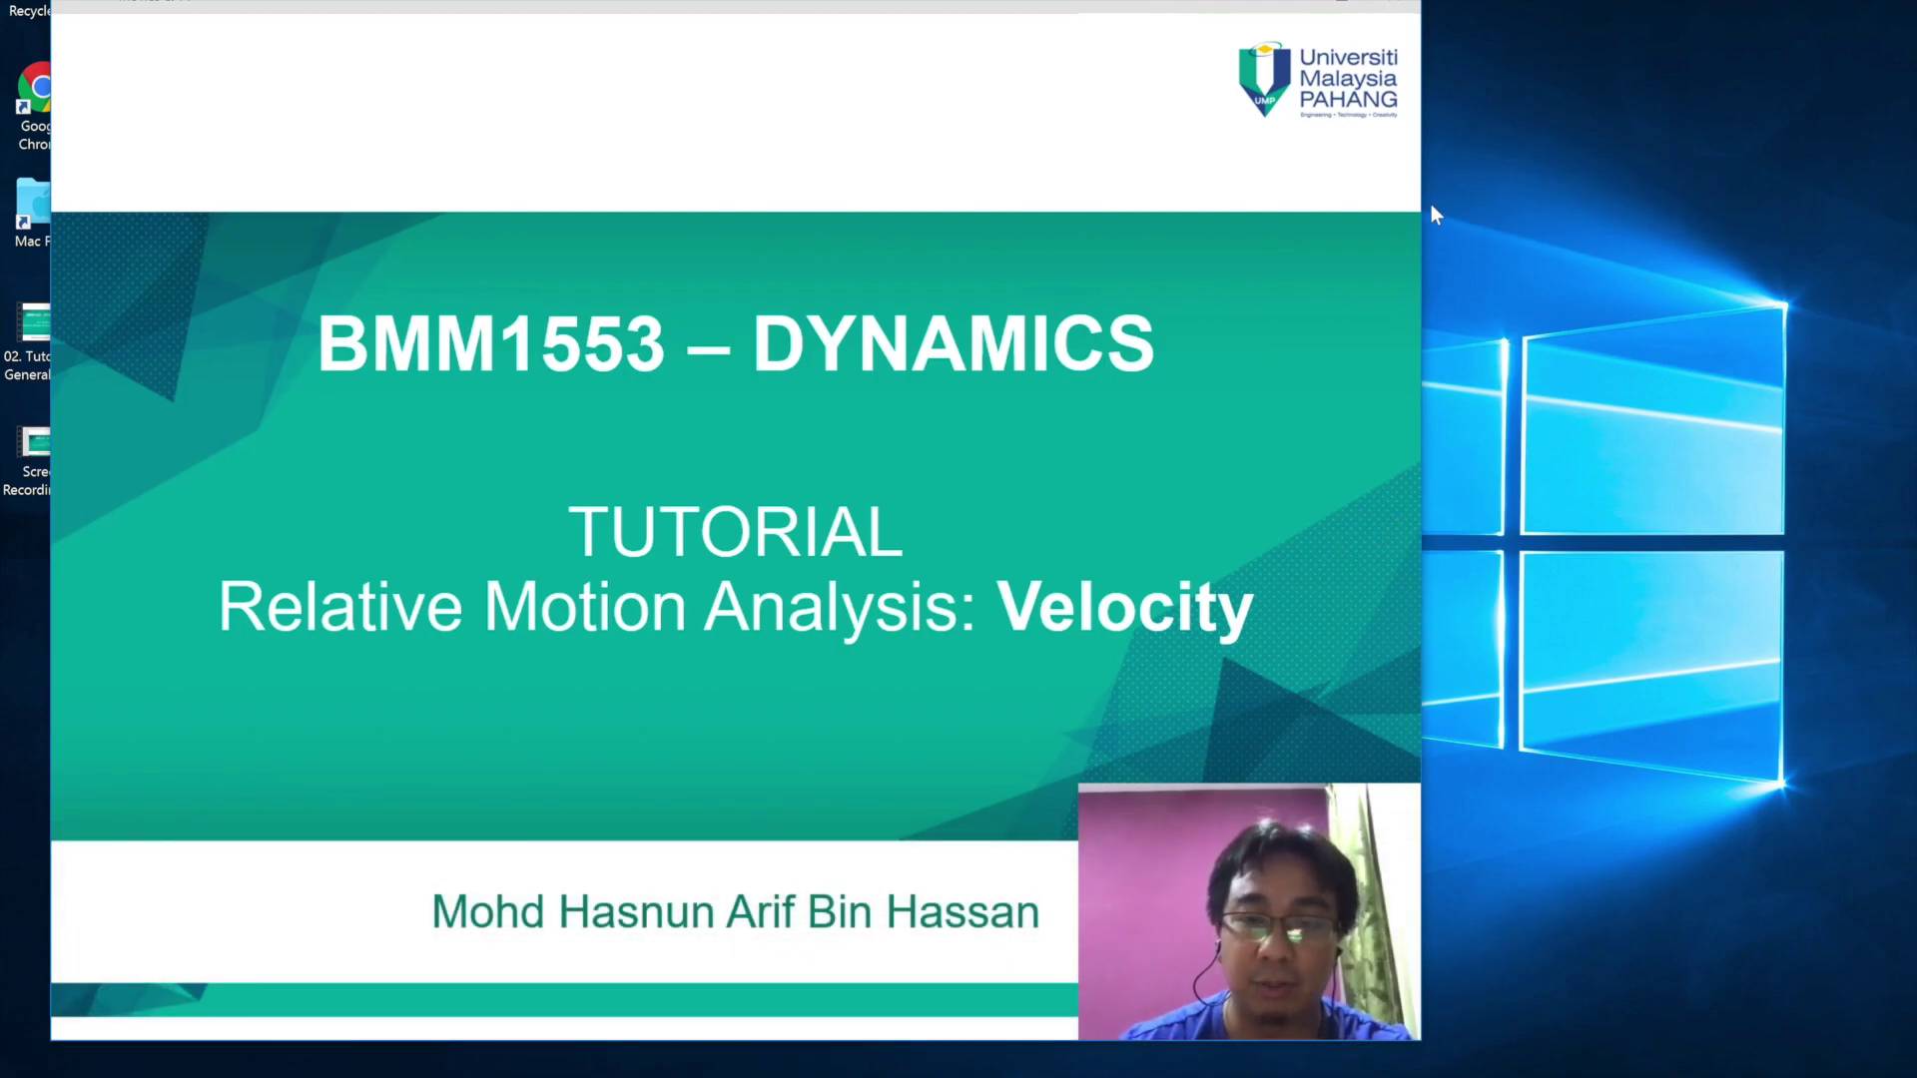
left_click(1394, 6)
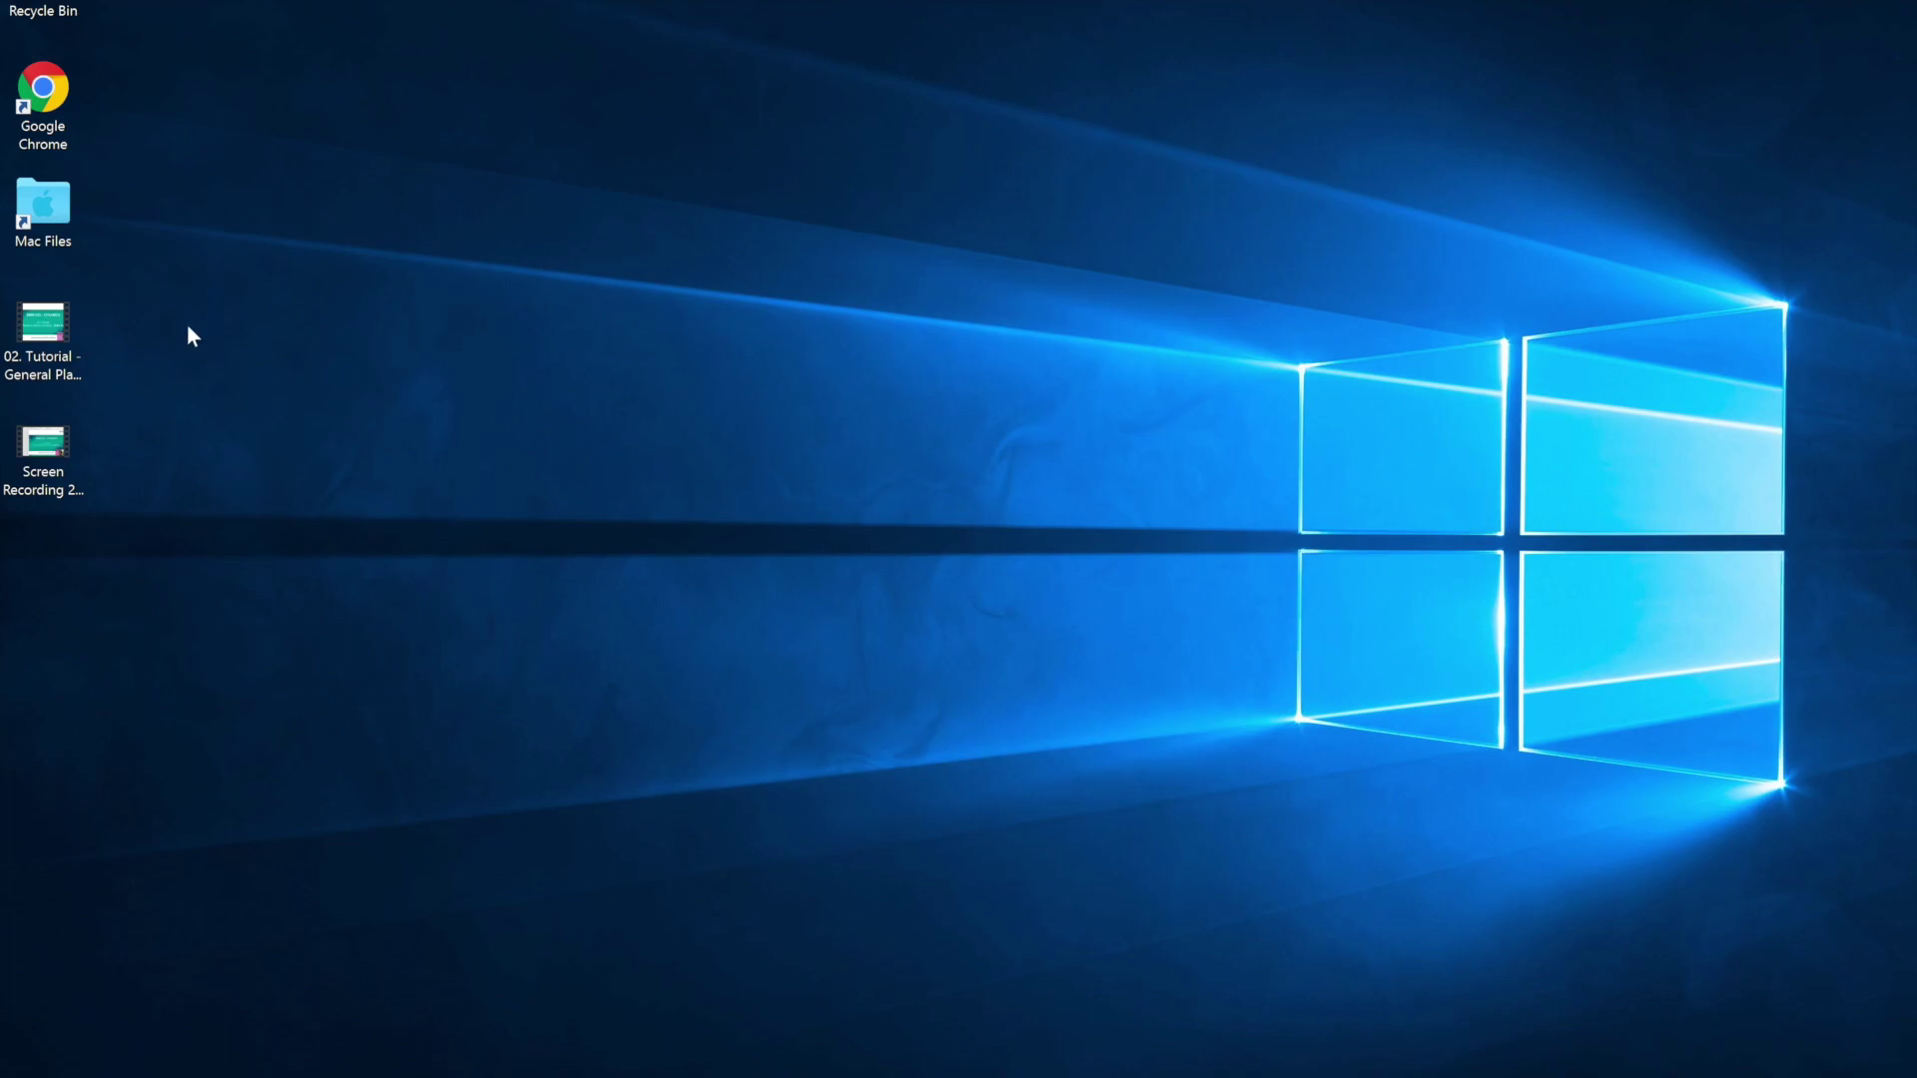
left_click(47, 310)
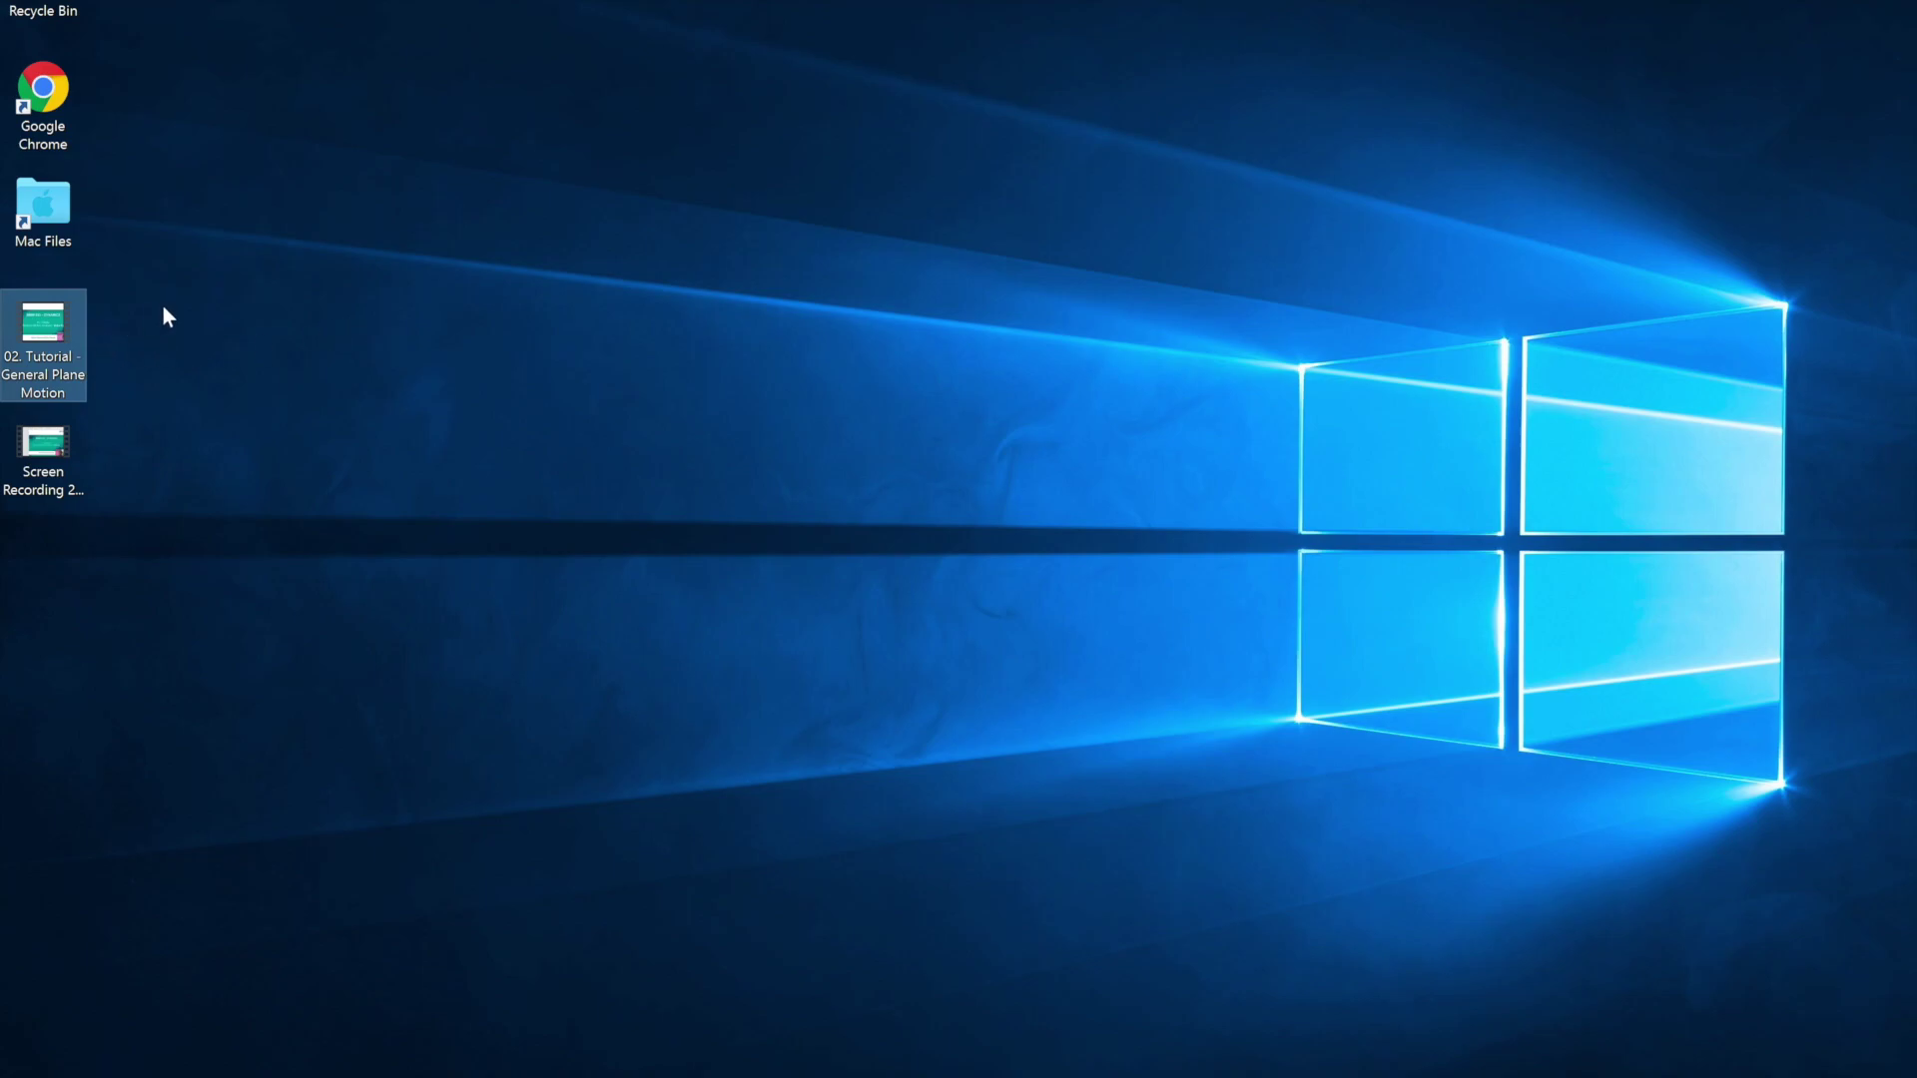
right_click(47, 321)
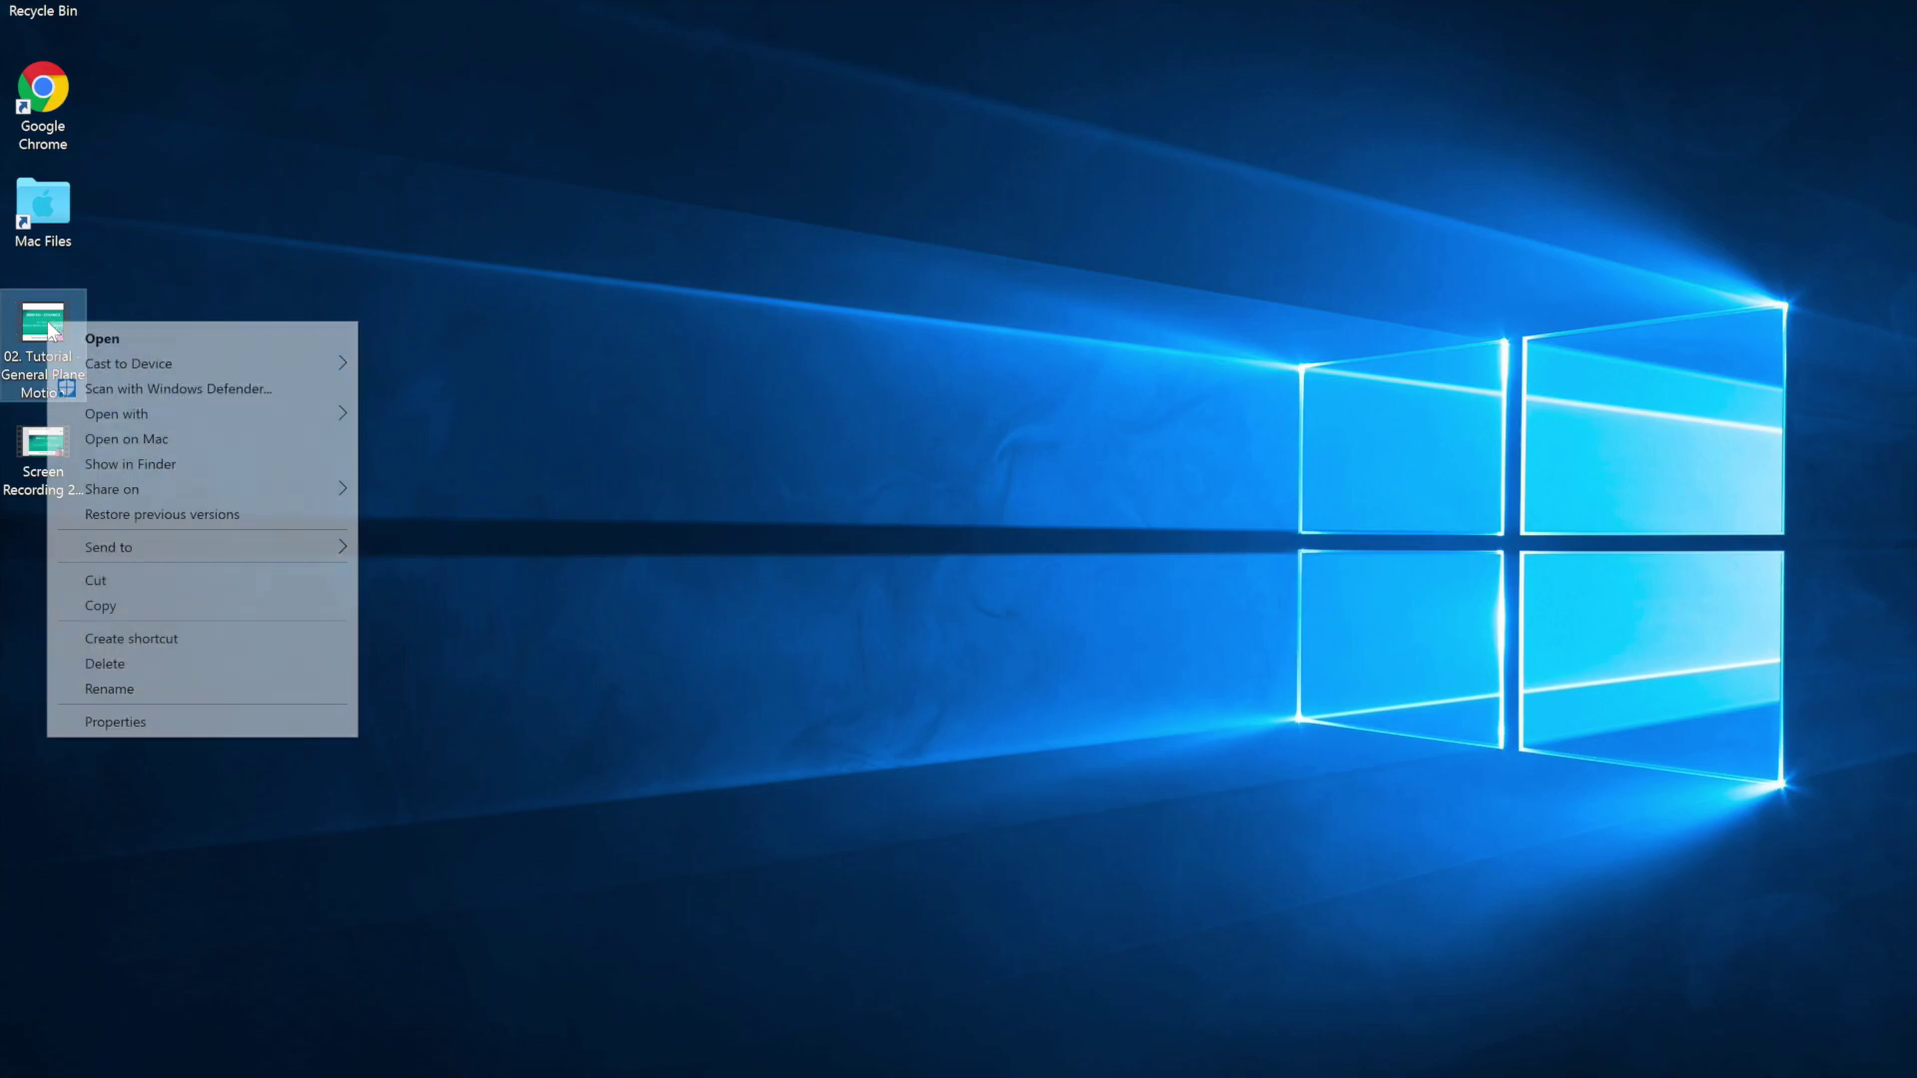
Step: Show the MP4's Details properties: 00:02:30, 1440×1080, 30 frames/second
left_click(162, 734)
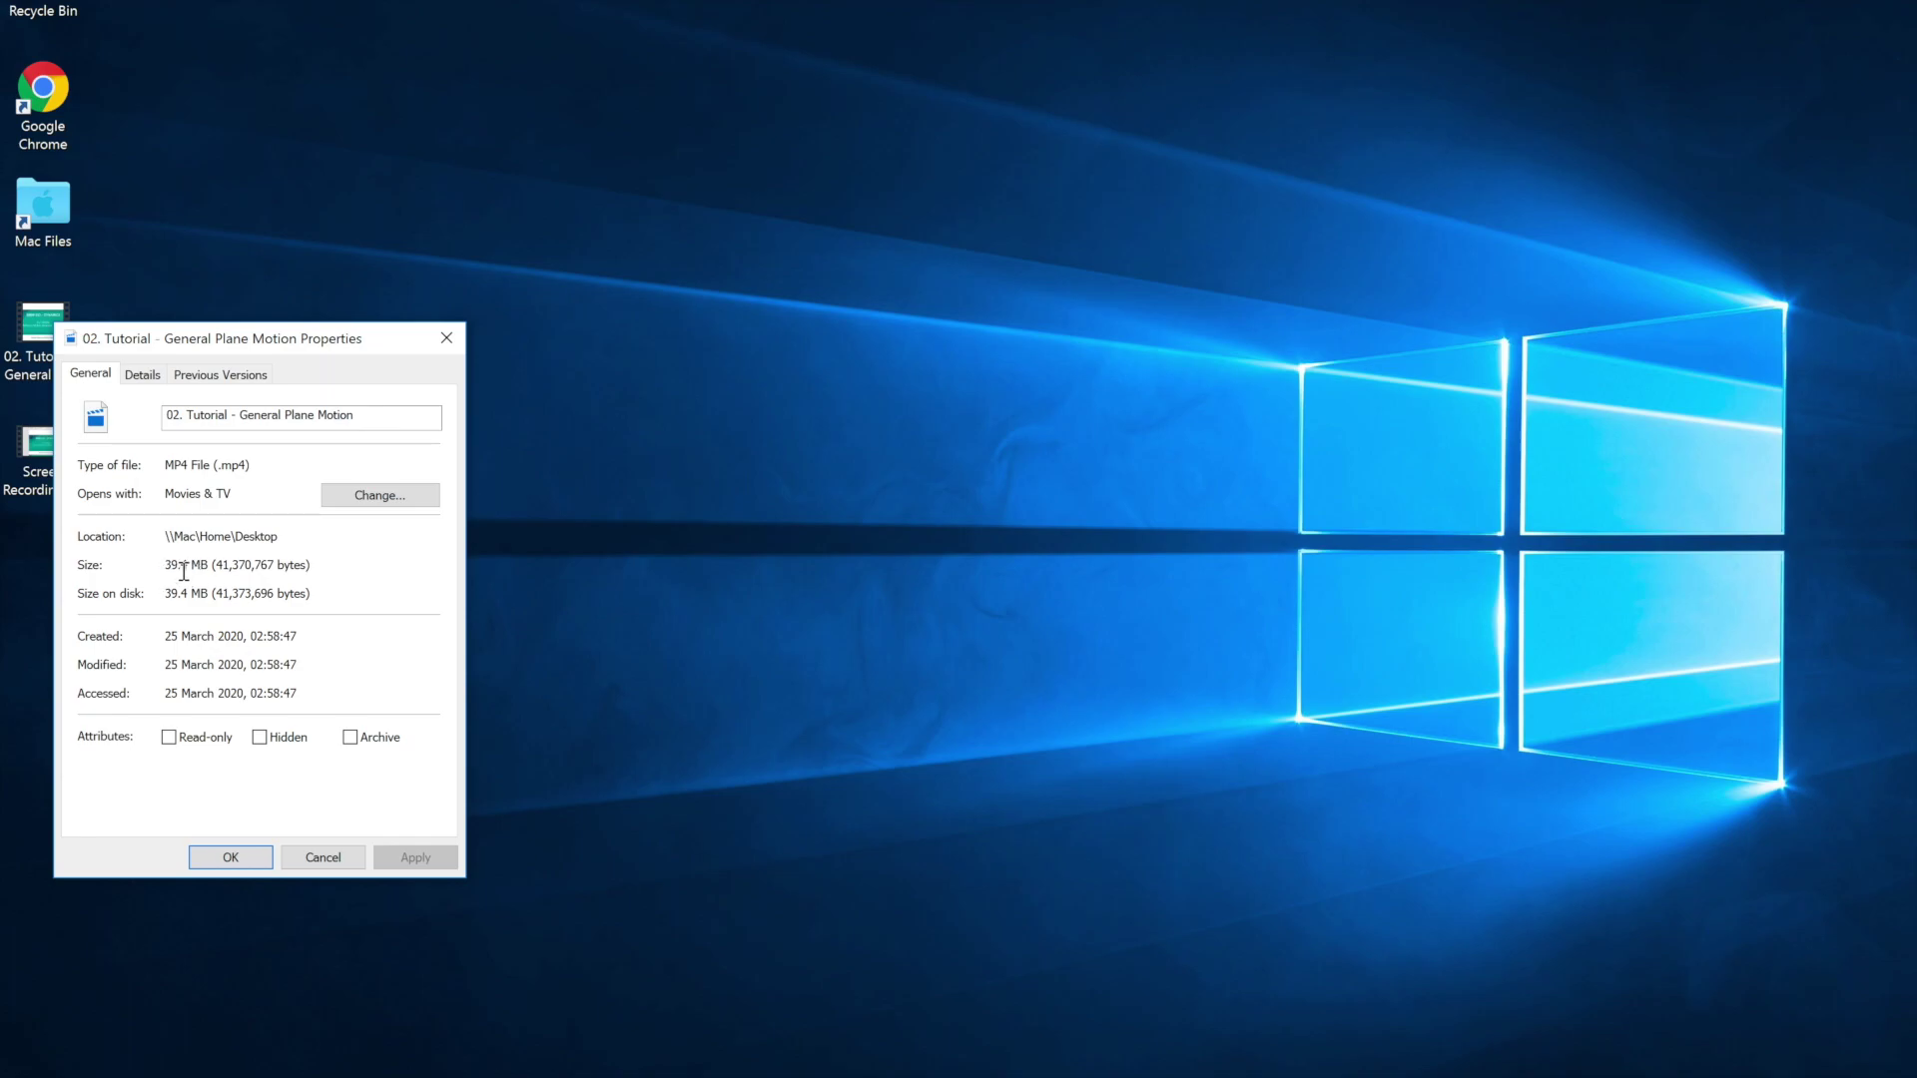
left_click(143, 375)
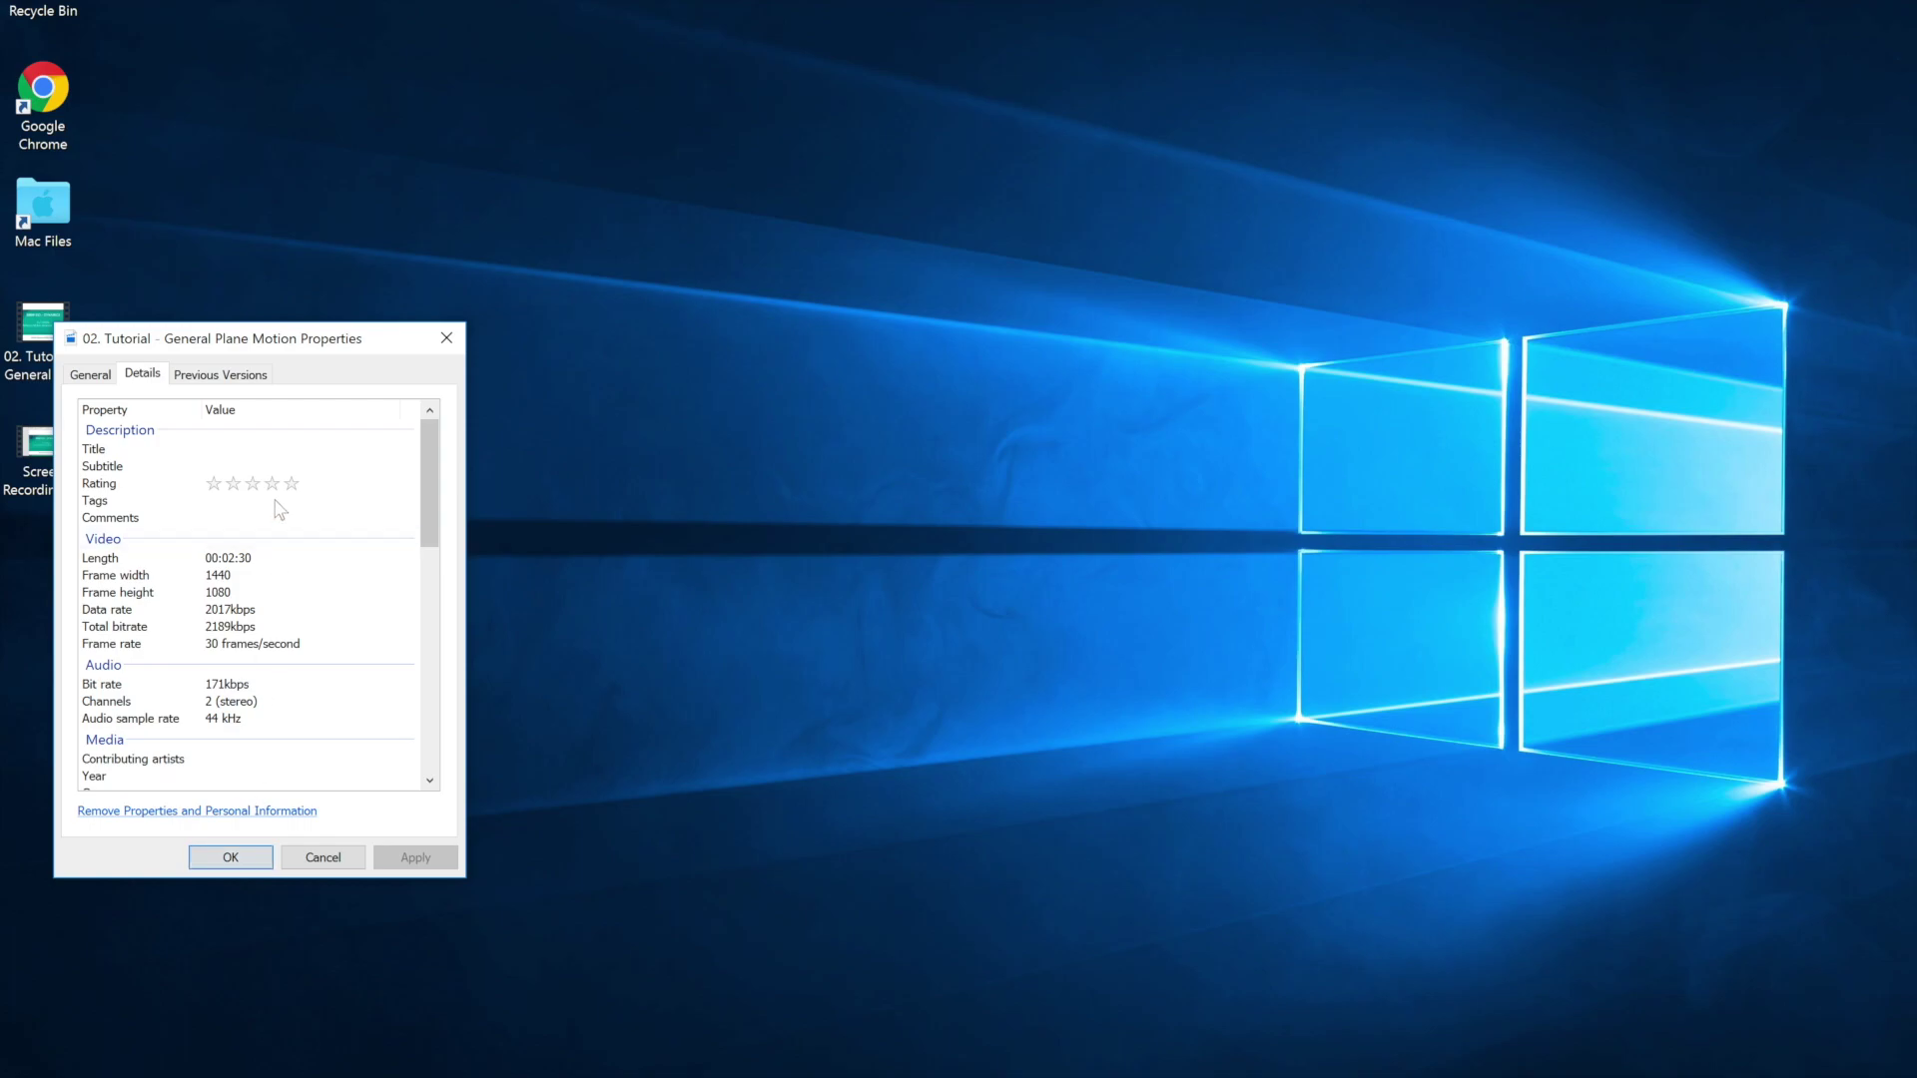
left_click_drag(267, 342, 215, 414)
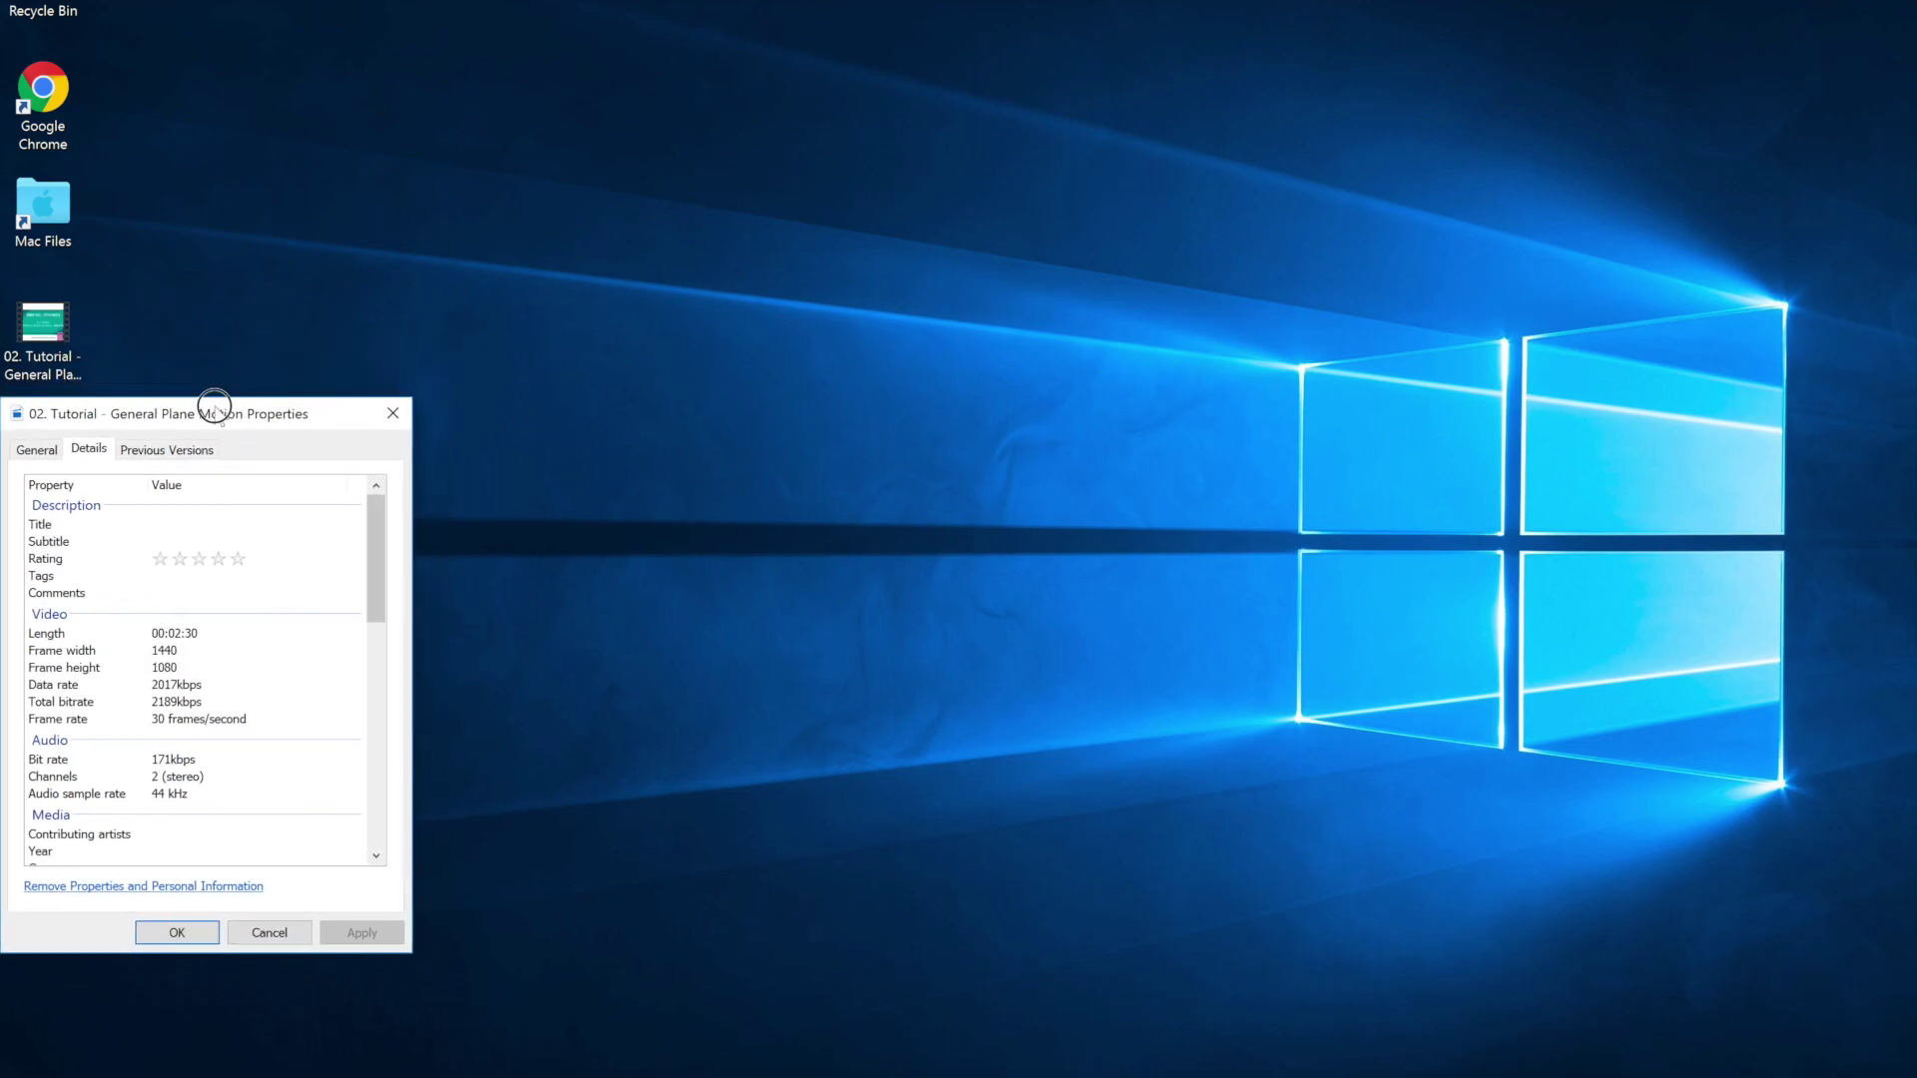